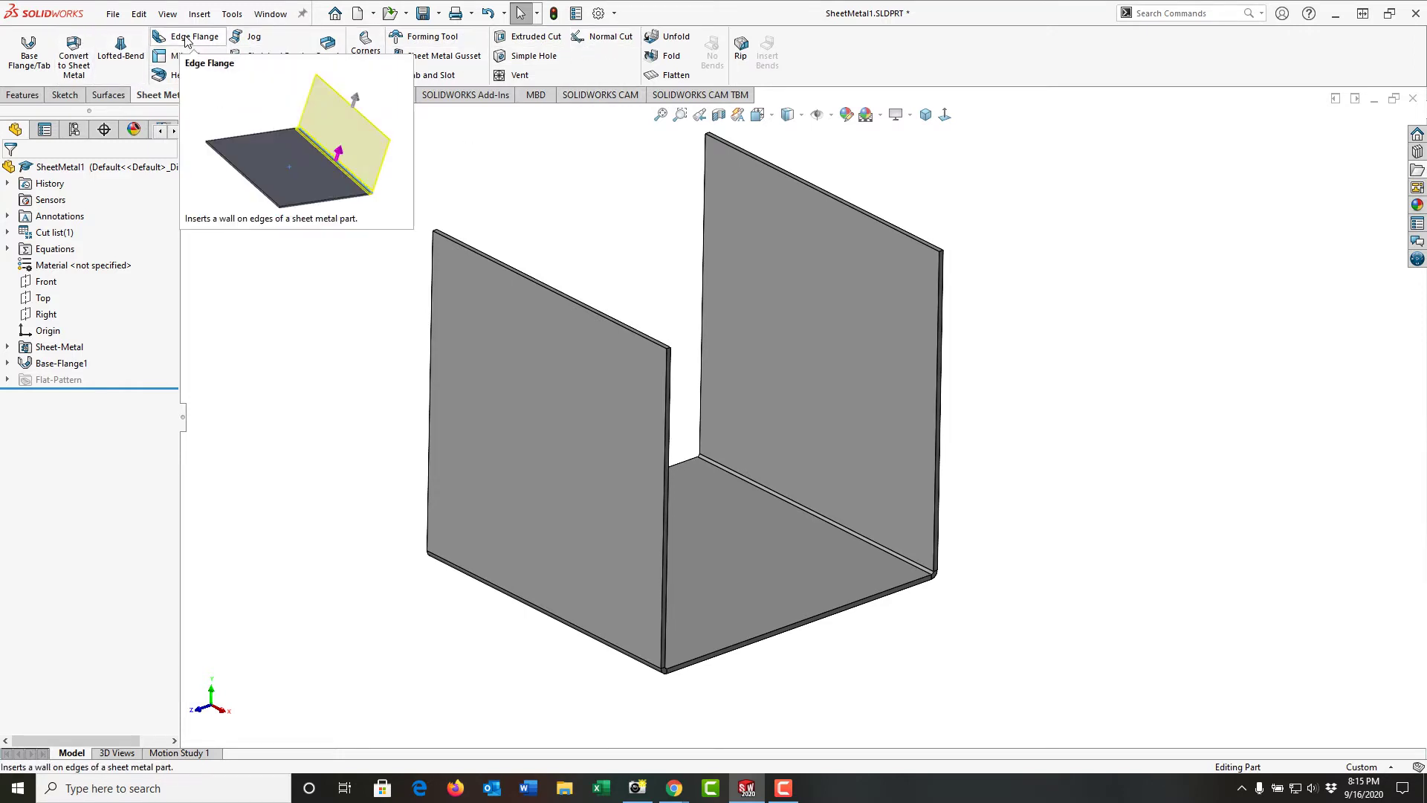
After checking the sheet thickness equation, select both bottom edges and start an Edge Flange
left_click(8, 249)
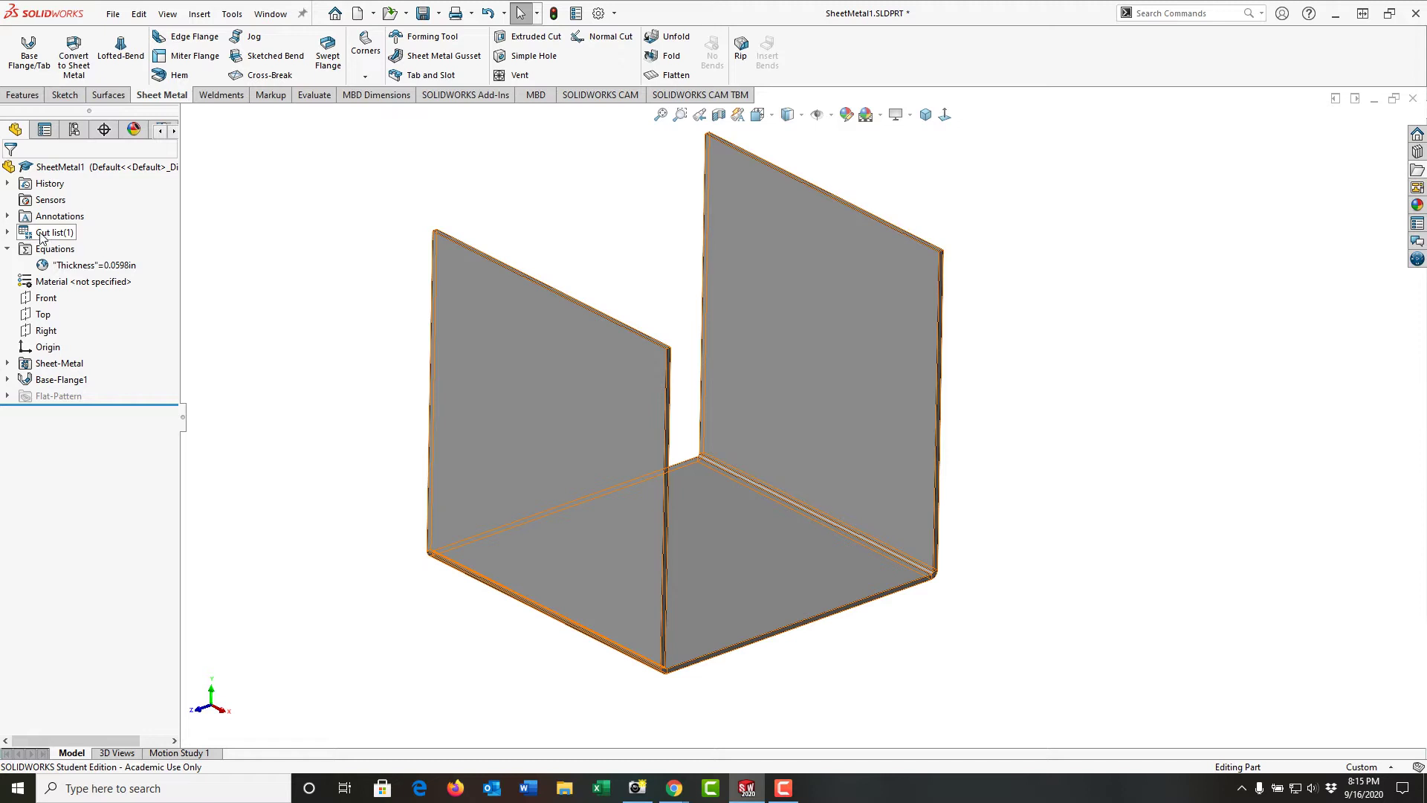
left_click(7, 249)
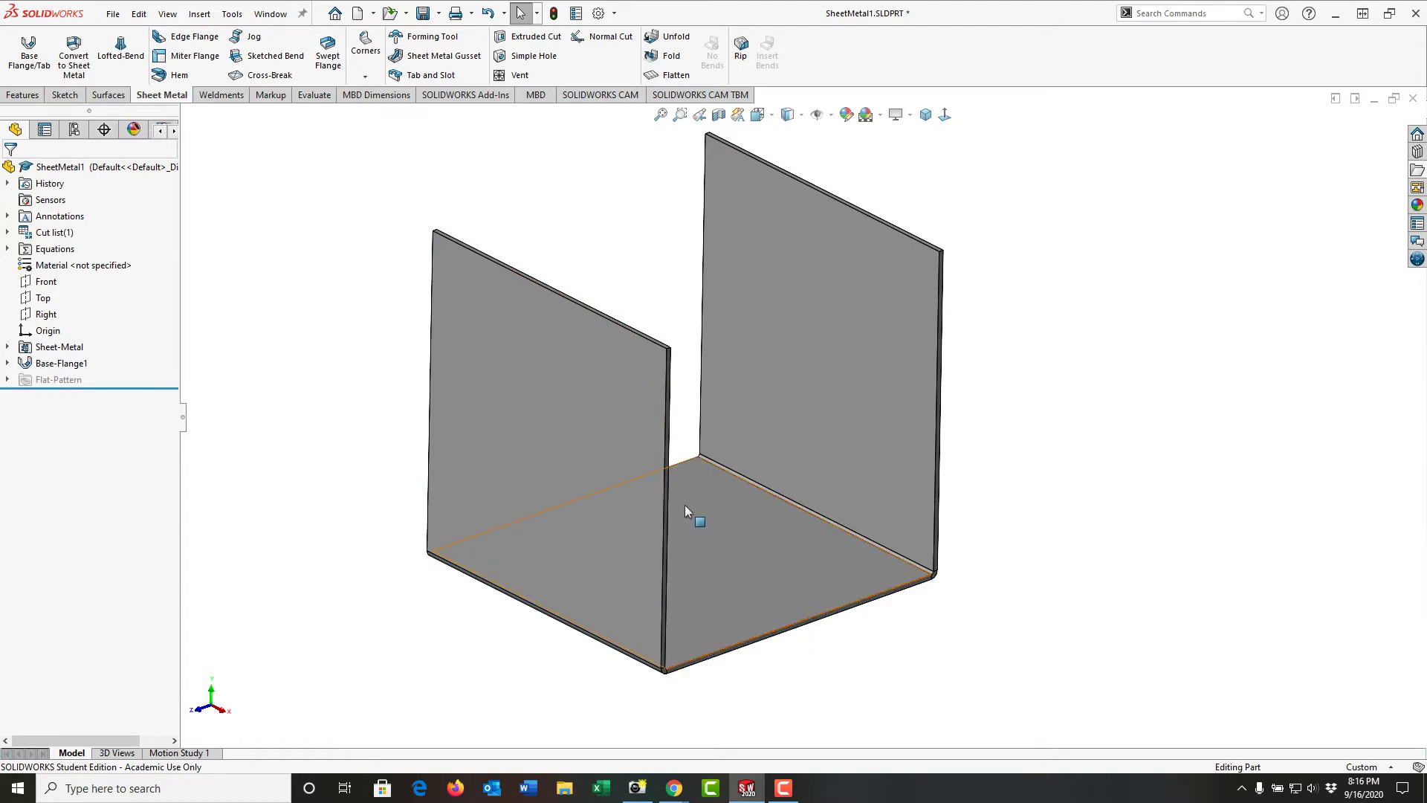
left_click(675, 466)
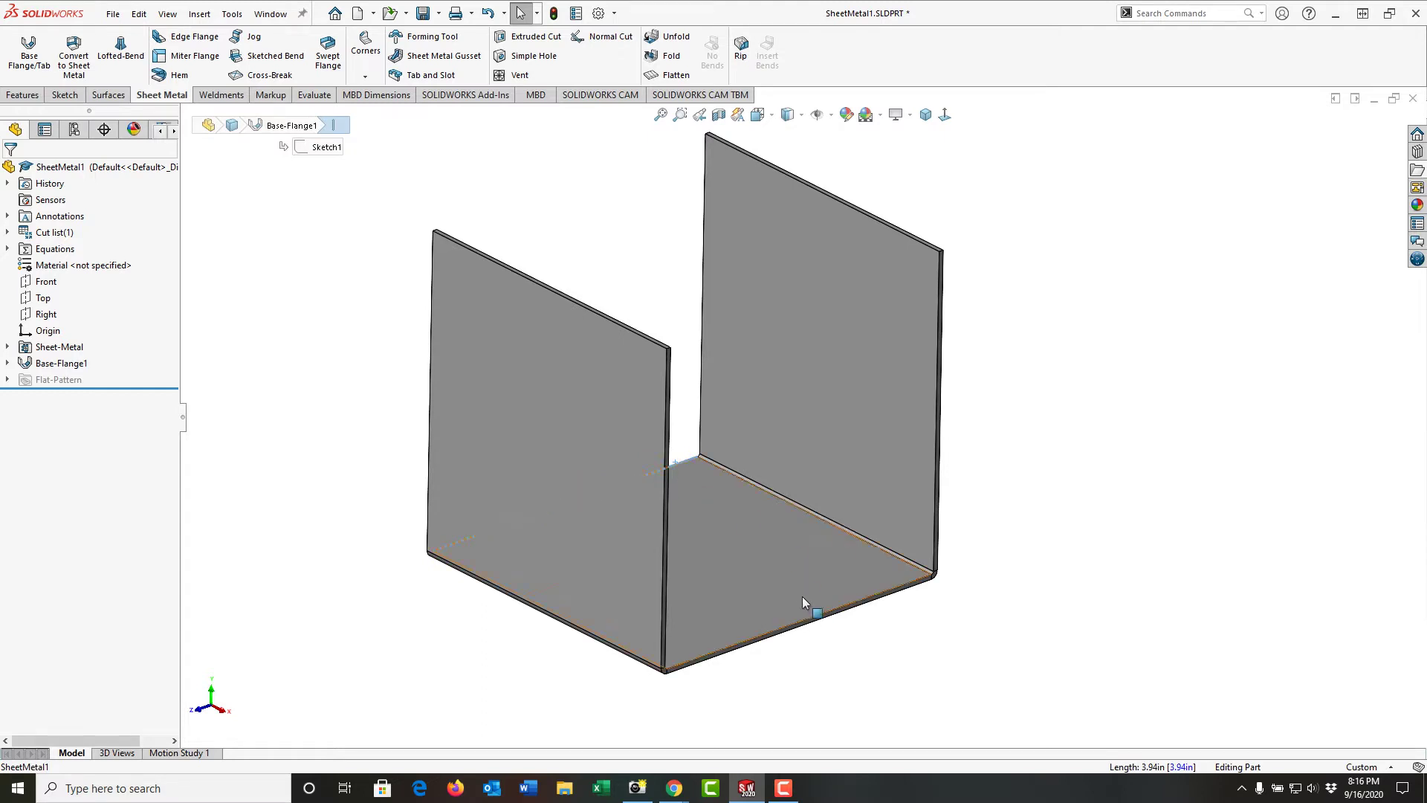
left_click(809, 623, "ctrl")
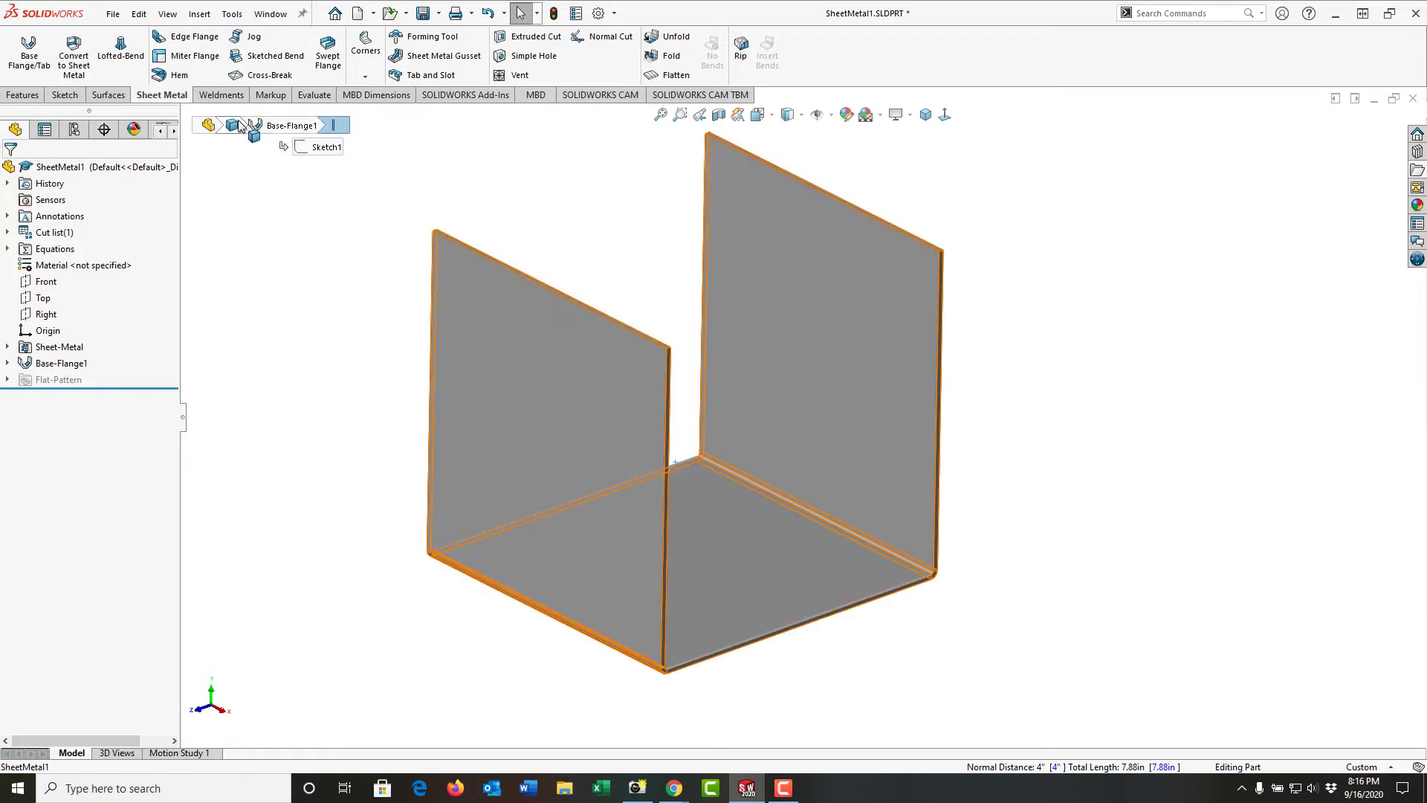
left_click(188, 41)
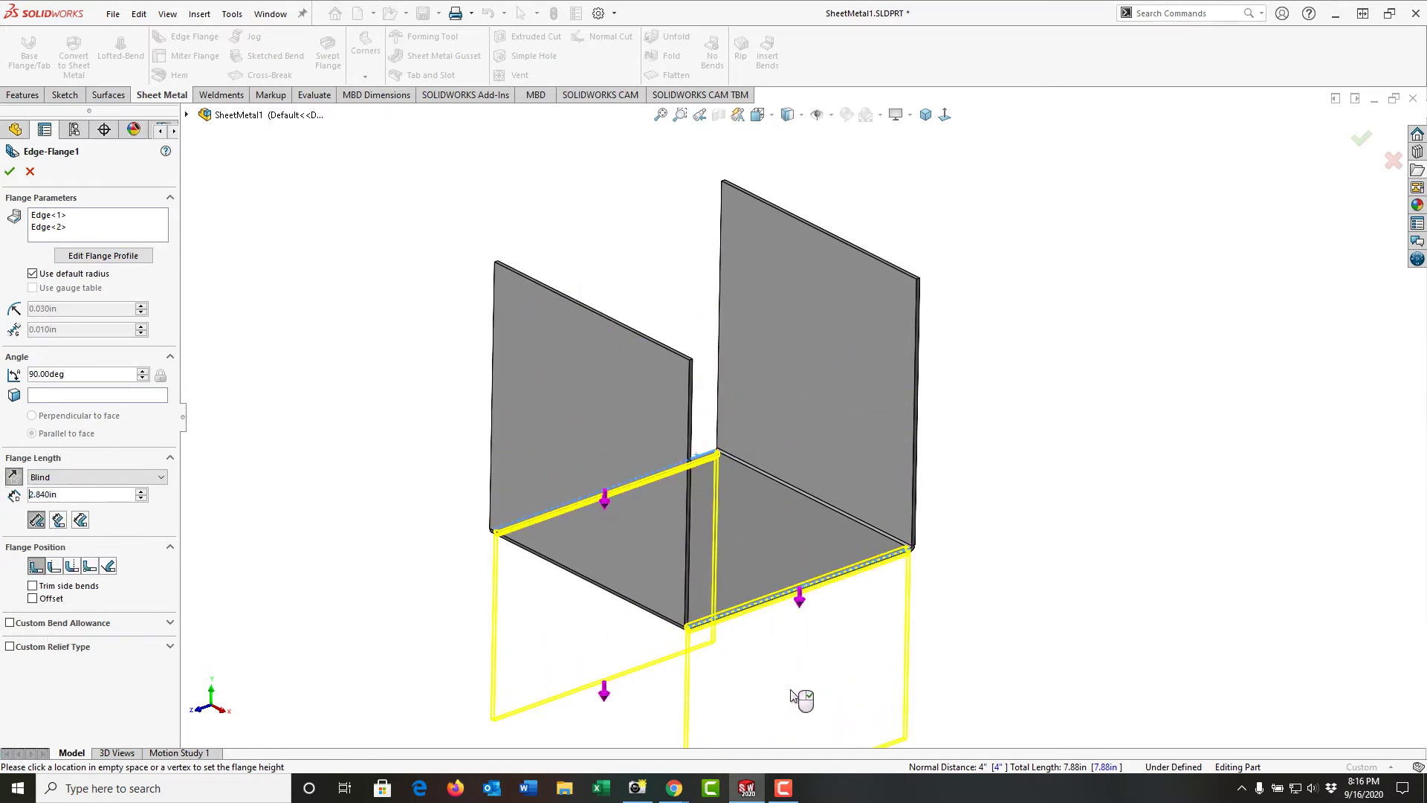
scroll(802, 699, "up", 3)
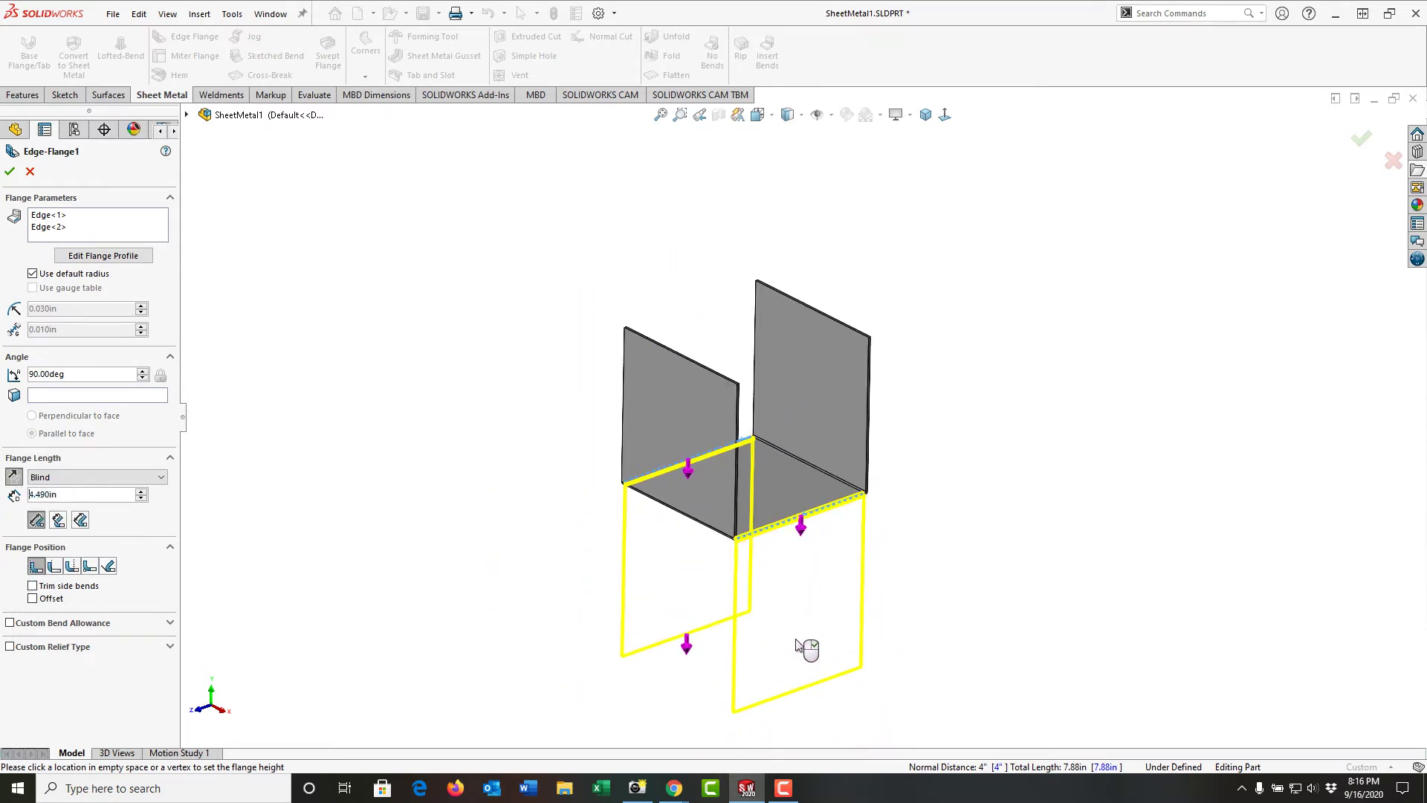
Fix the flanges hanging downward and set a 5 in blind length to the outer virtual sharp
left_click(786, 603)
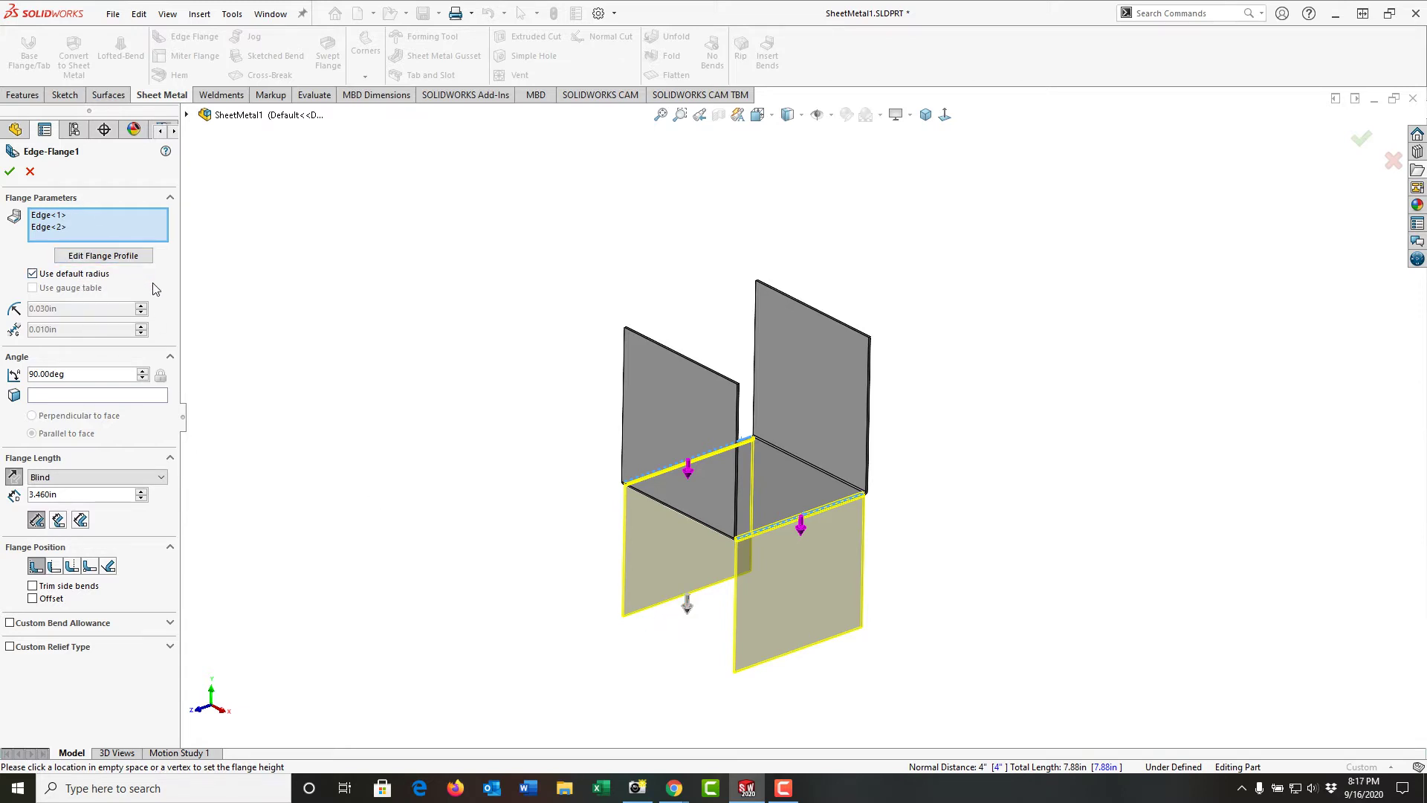
left_click(59, 215)
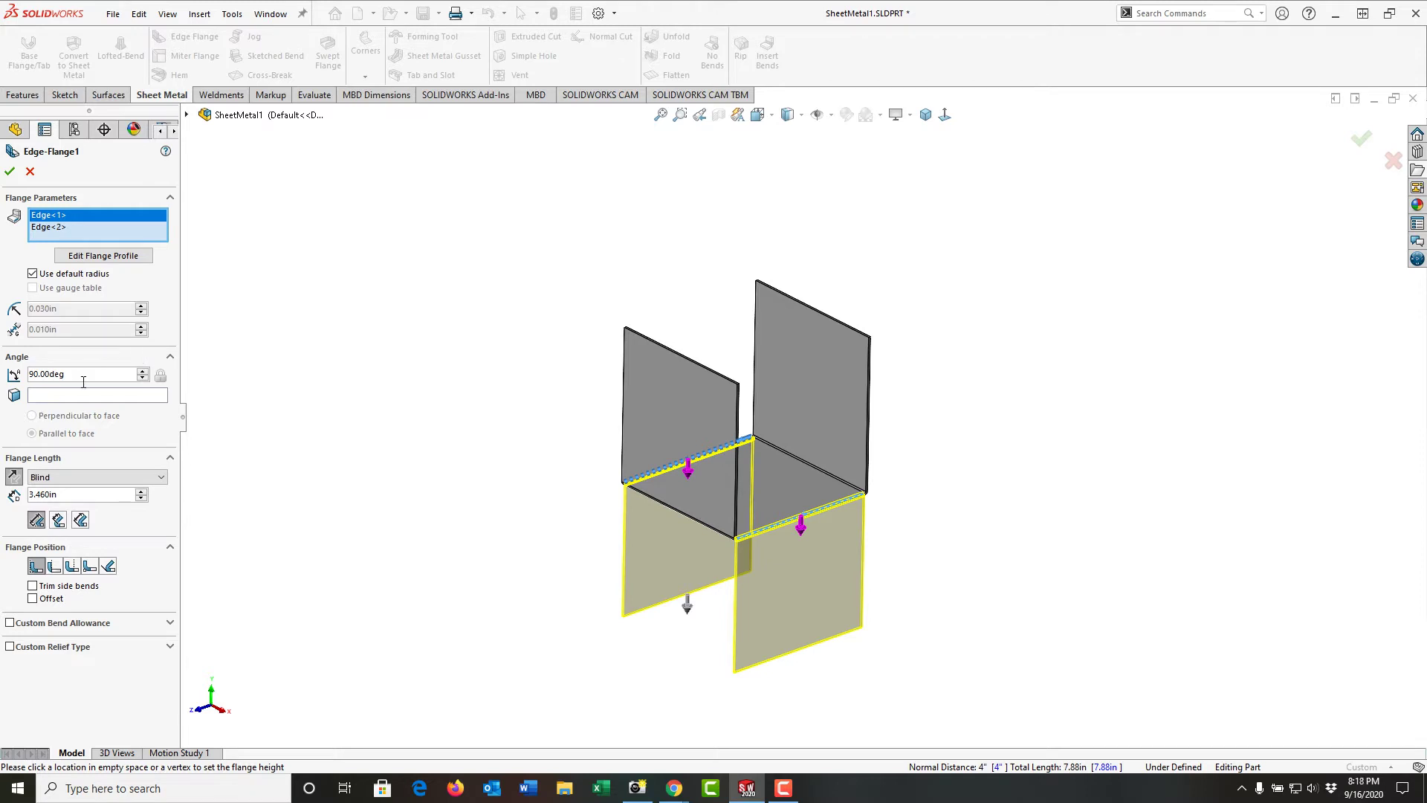
left_click(52, 494)
type("5")
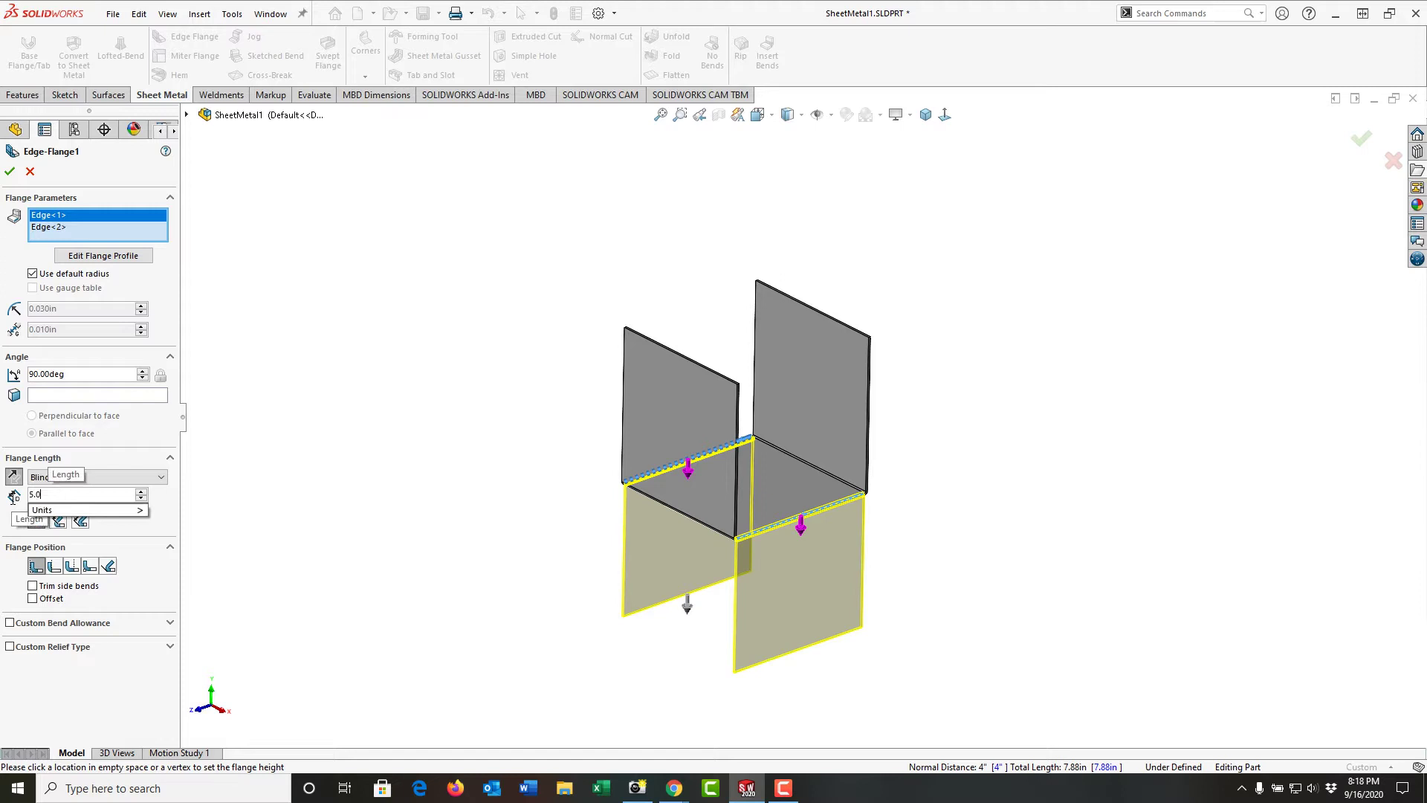
key("Return")
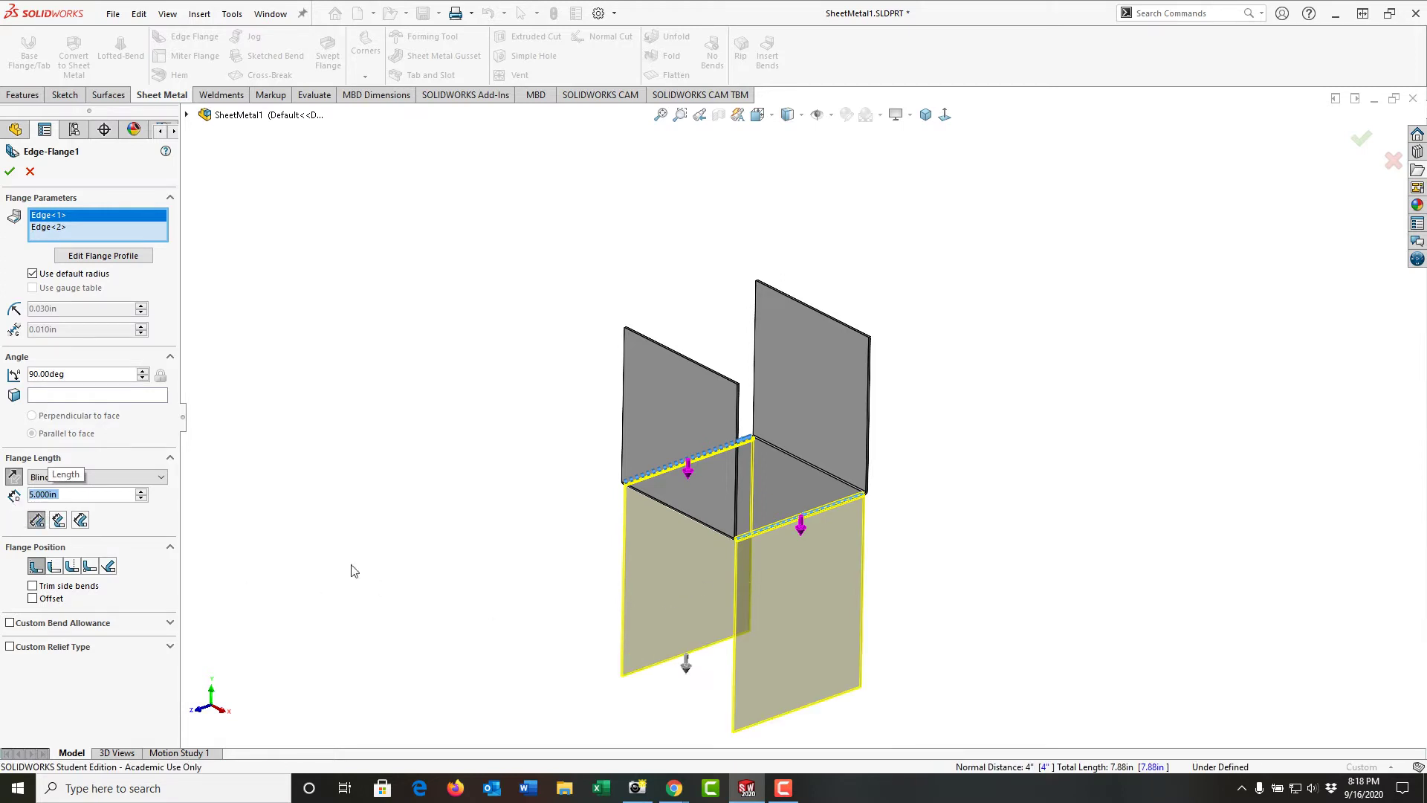
left_click(39, 524)
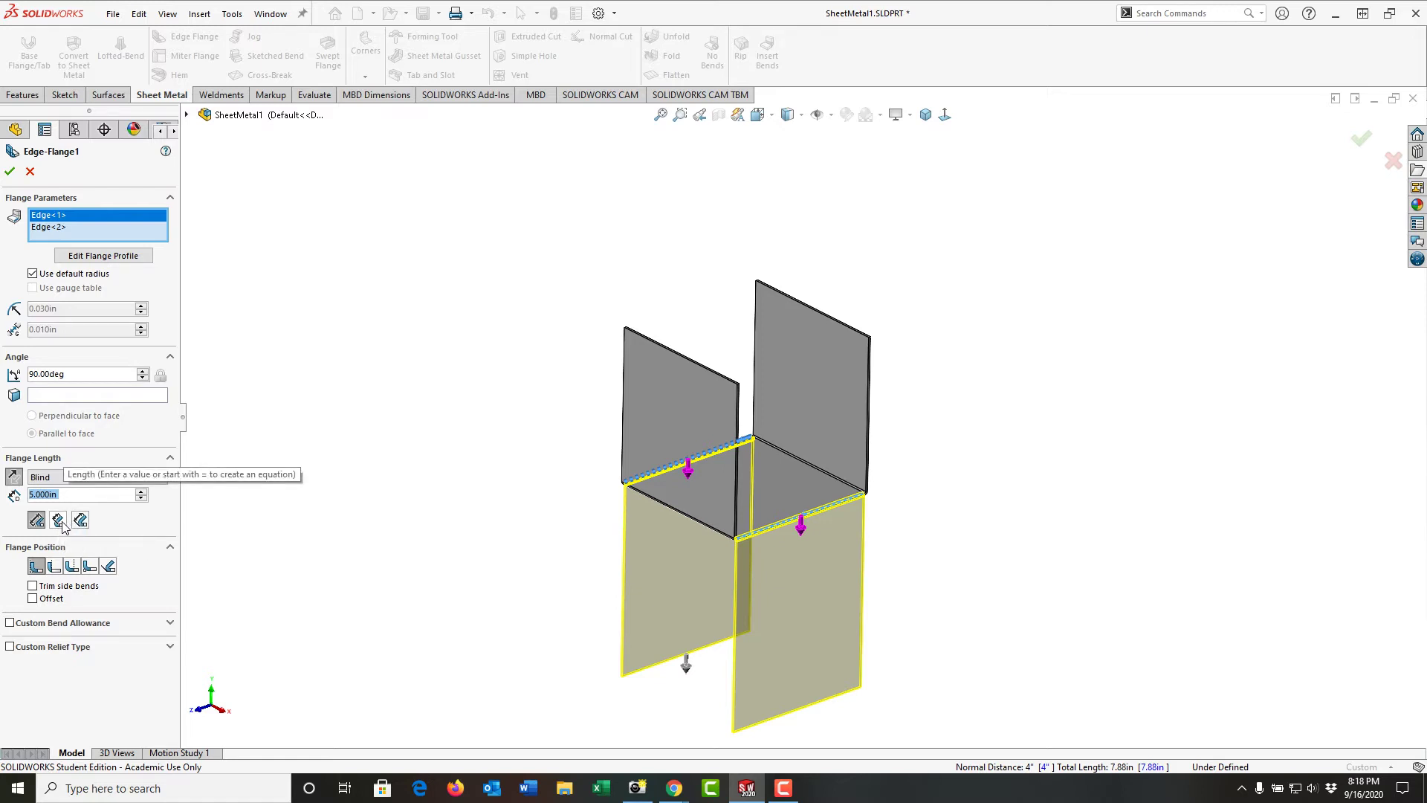
Measure to Inner Virtual Sharp, use Material Outside, and enable a custom rectangular relief with ratio 0.5
left_click(59, 521)
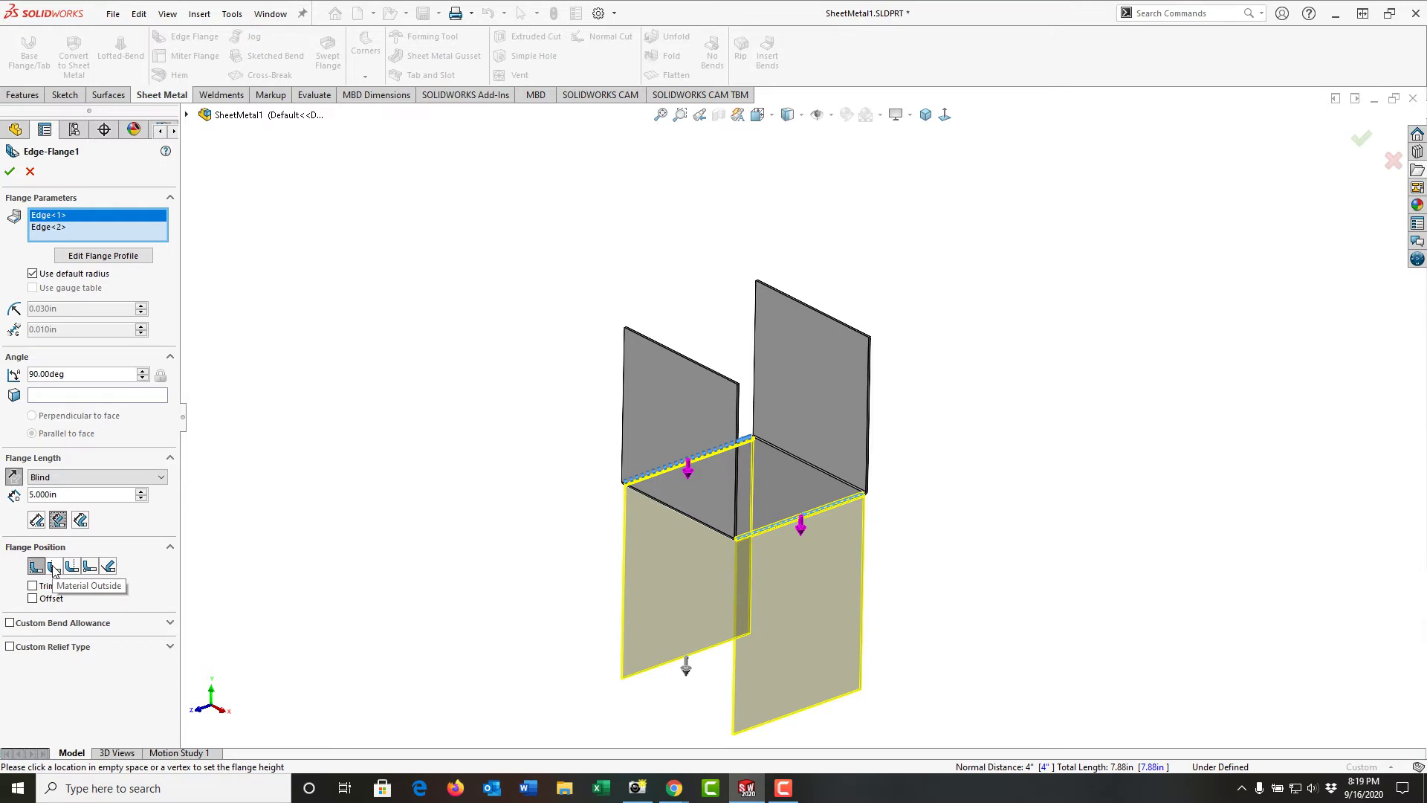
left_click(53, 569)
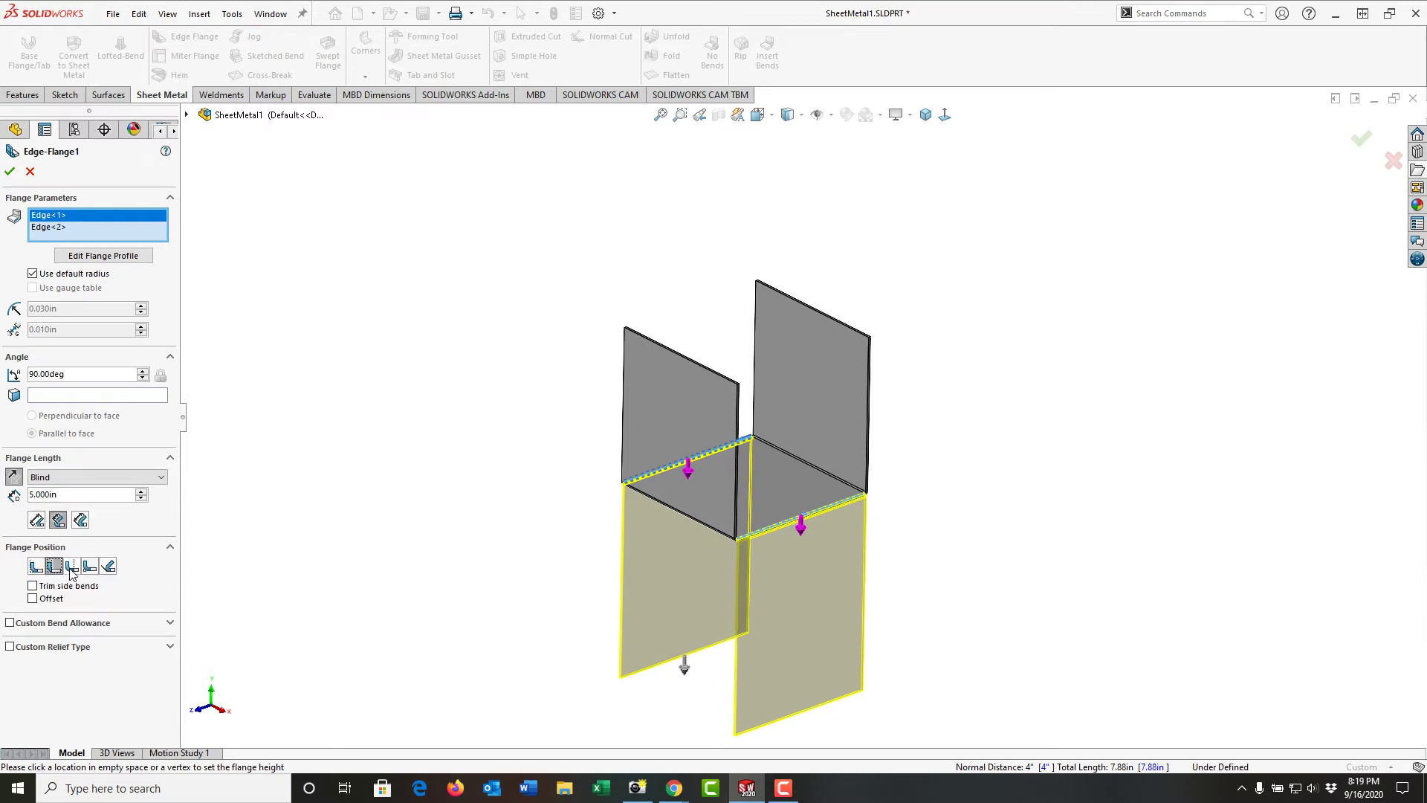
left_click(72, 569)
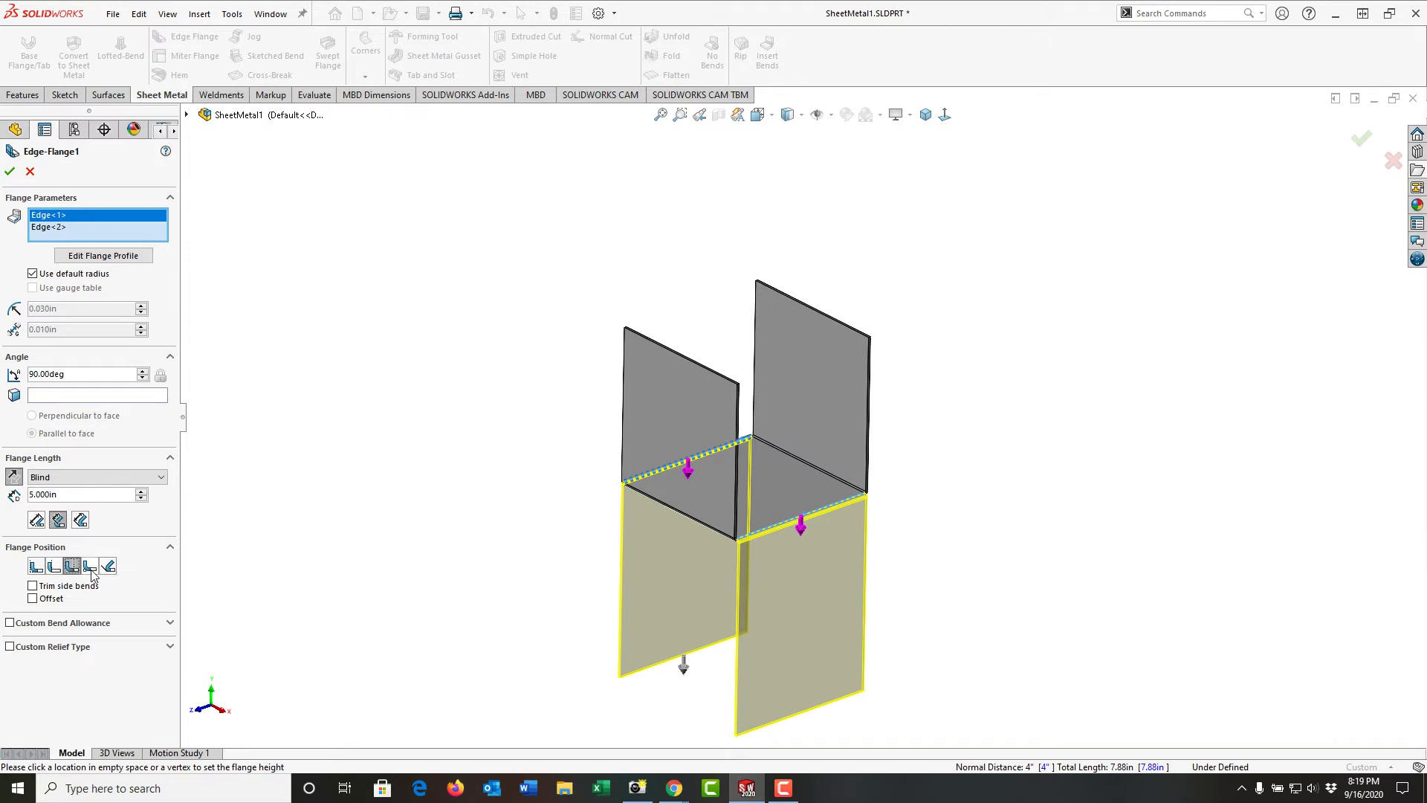
left_click(91, 571)
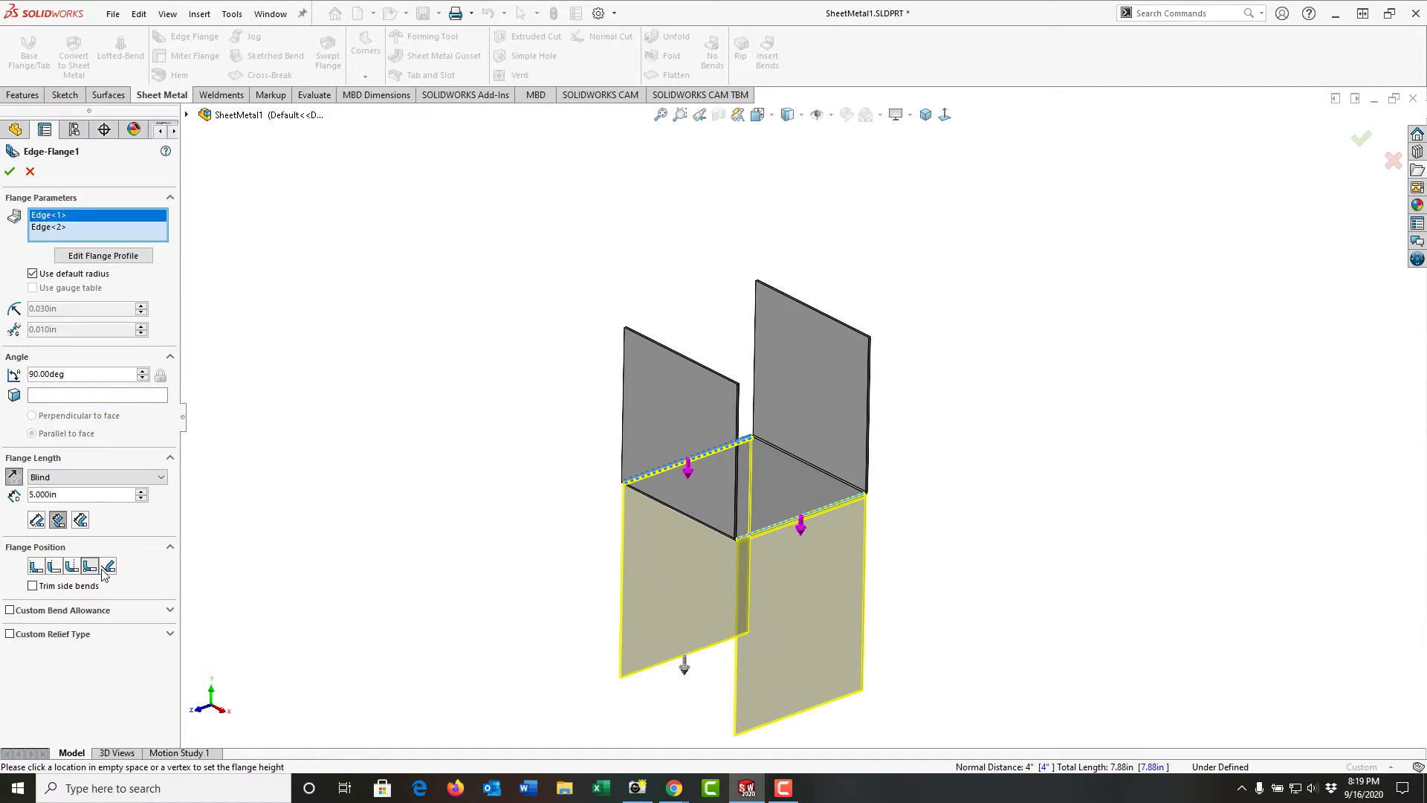
left_click(109, 568)
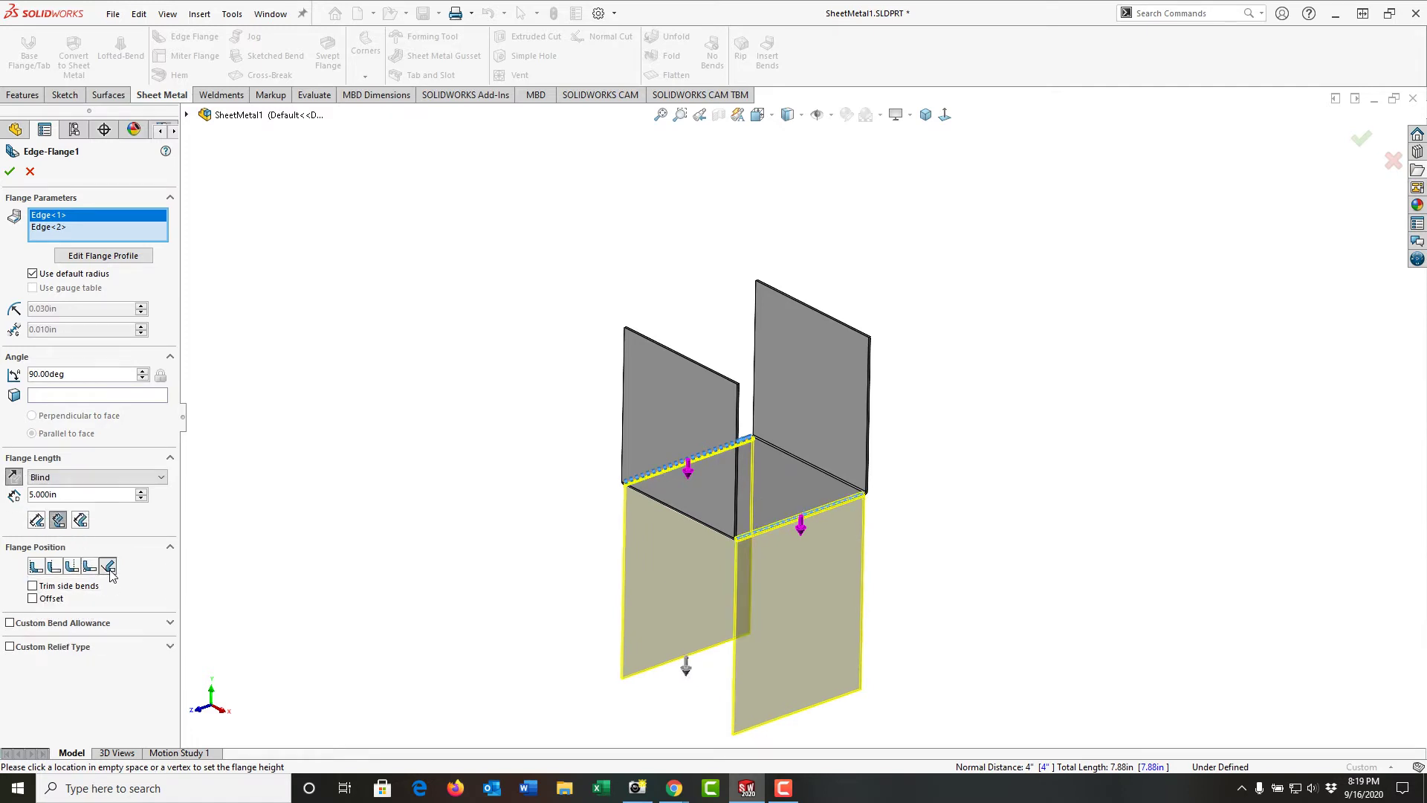
left_click(55, 568)
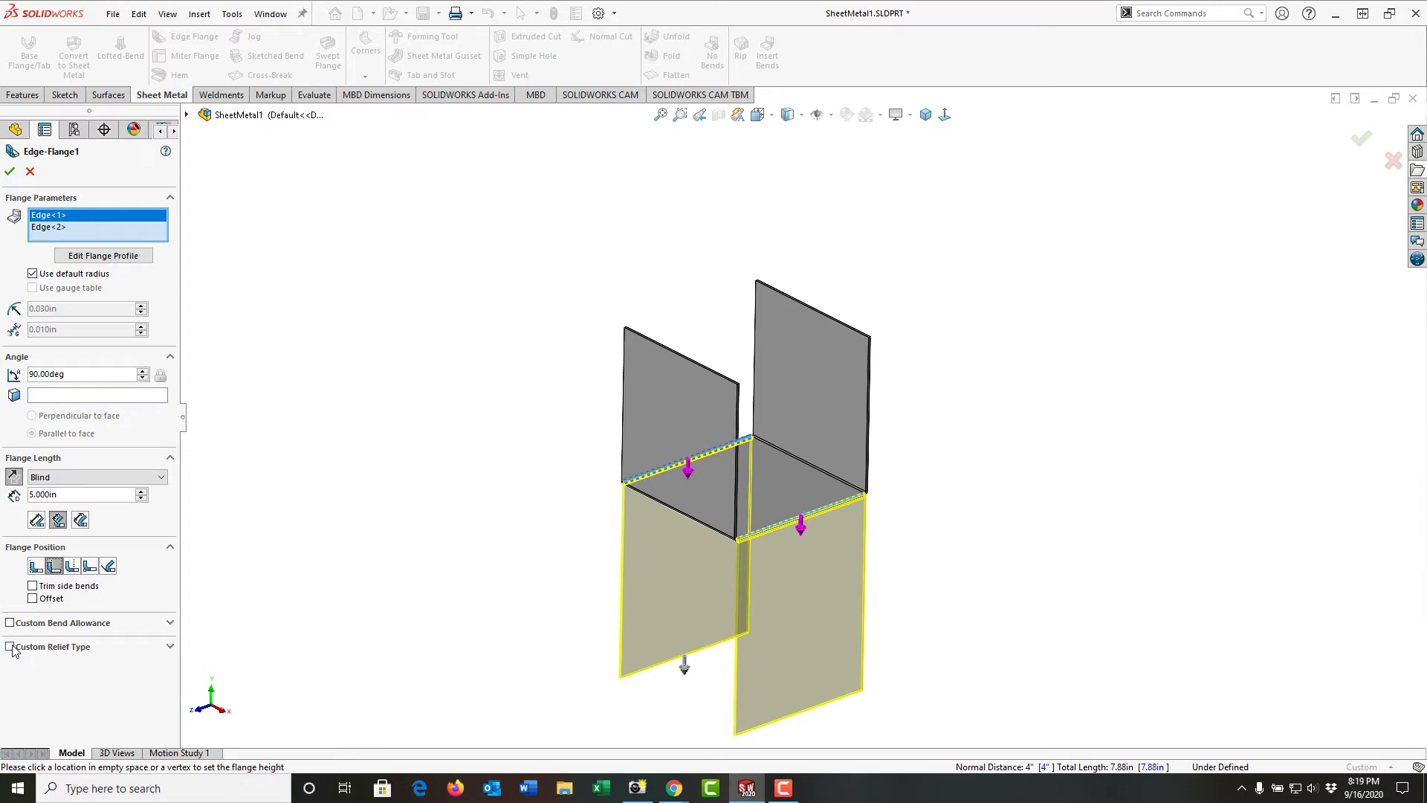
left_click(171, 647)
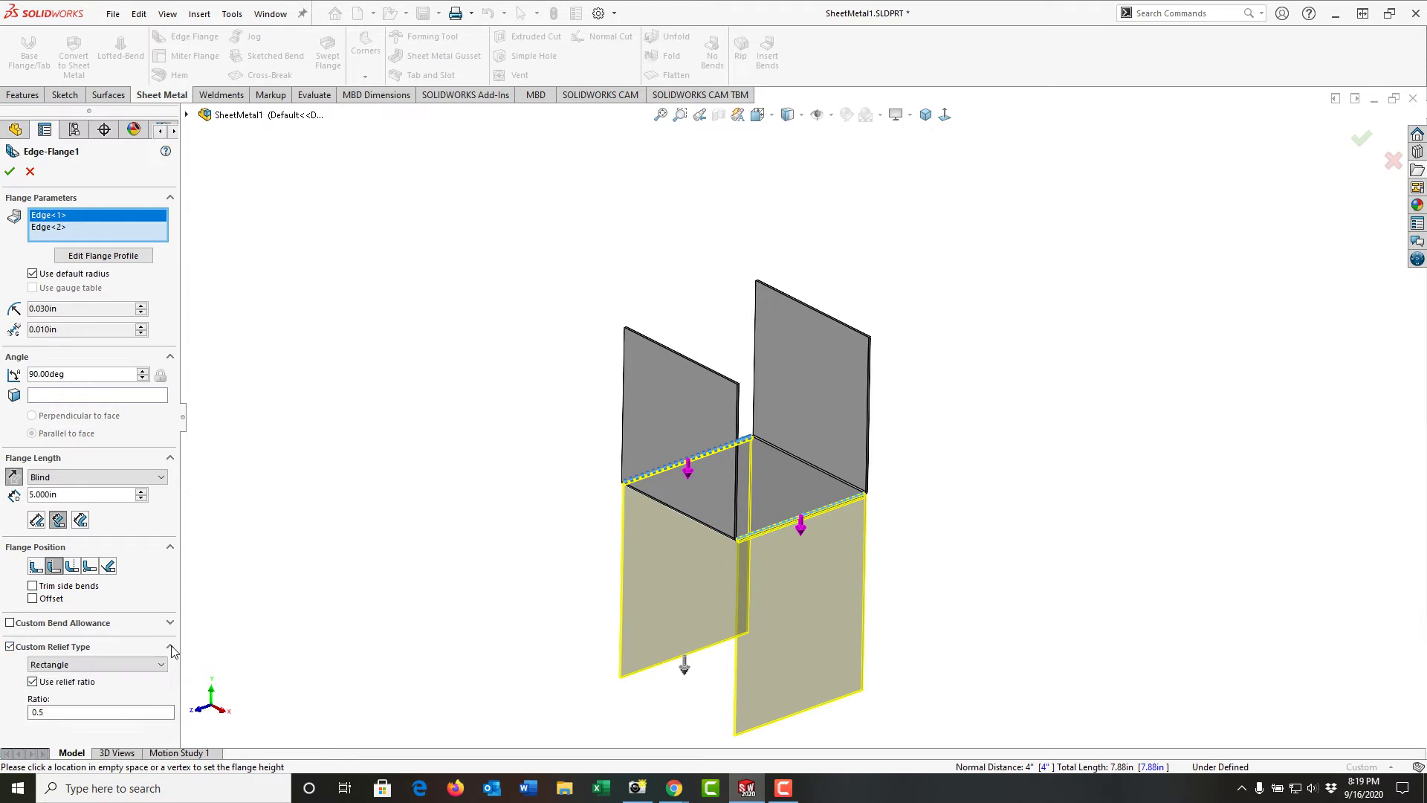
Open the first flange's profile sketch and slide its top-left corner along the top edge
left_click(101, 257)
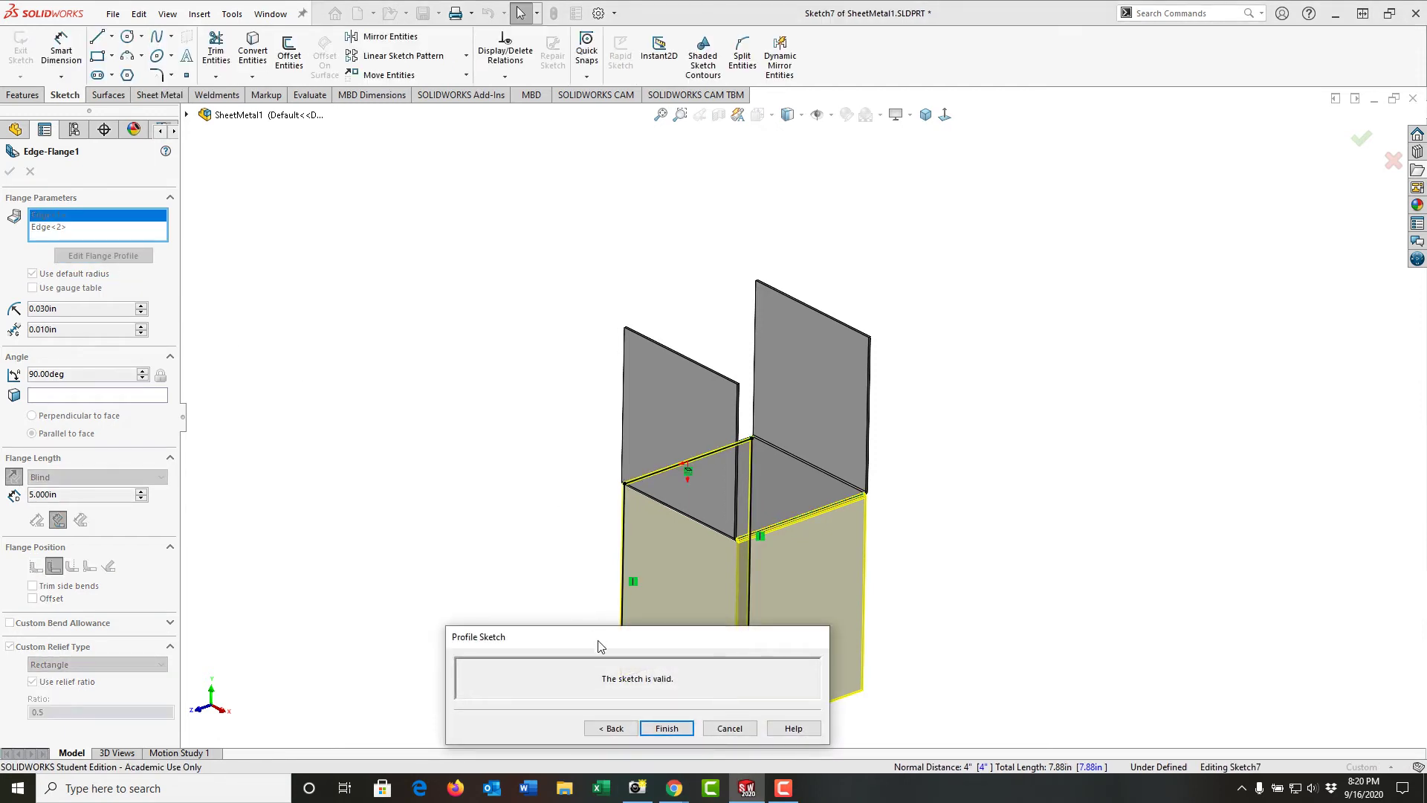
mouse_move(601, 646)
left_mouse_down()
mouse_move(503, 351)
mouse_move(415, 197)
left_mouse_up()
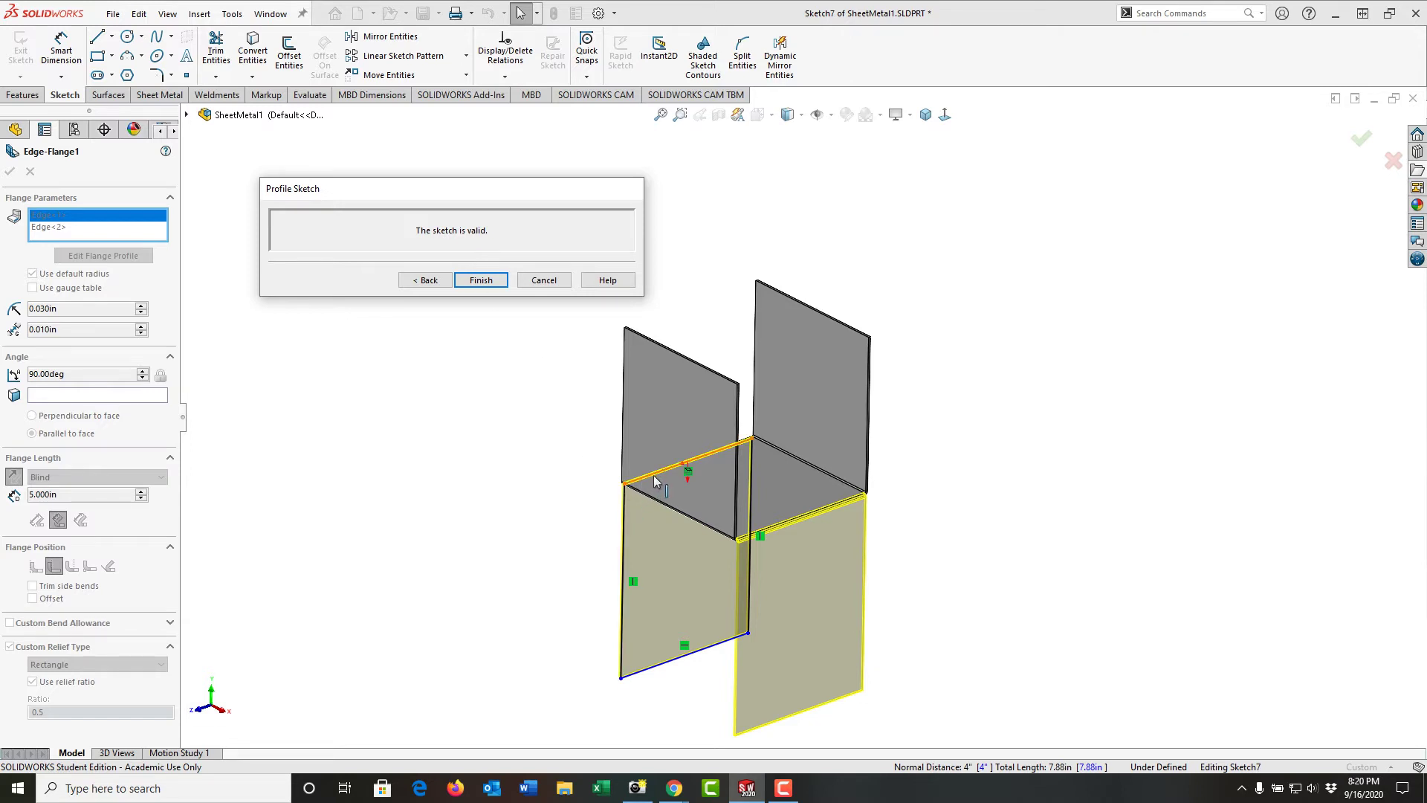
left_click(629, 488)
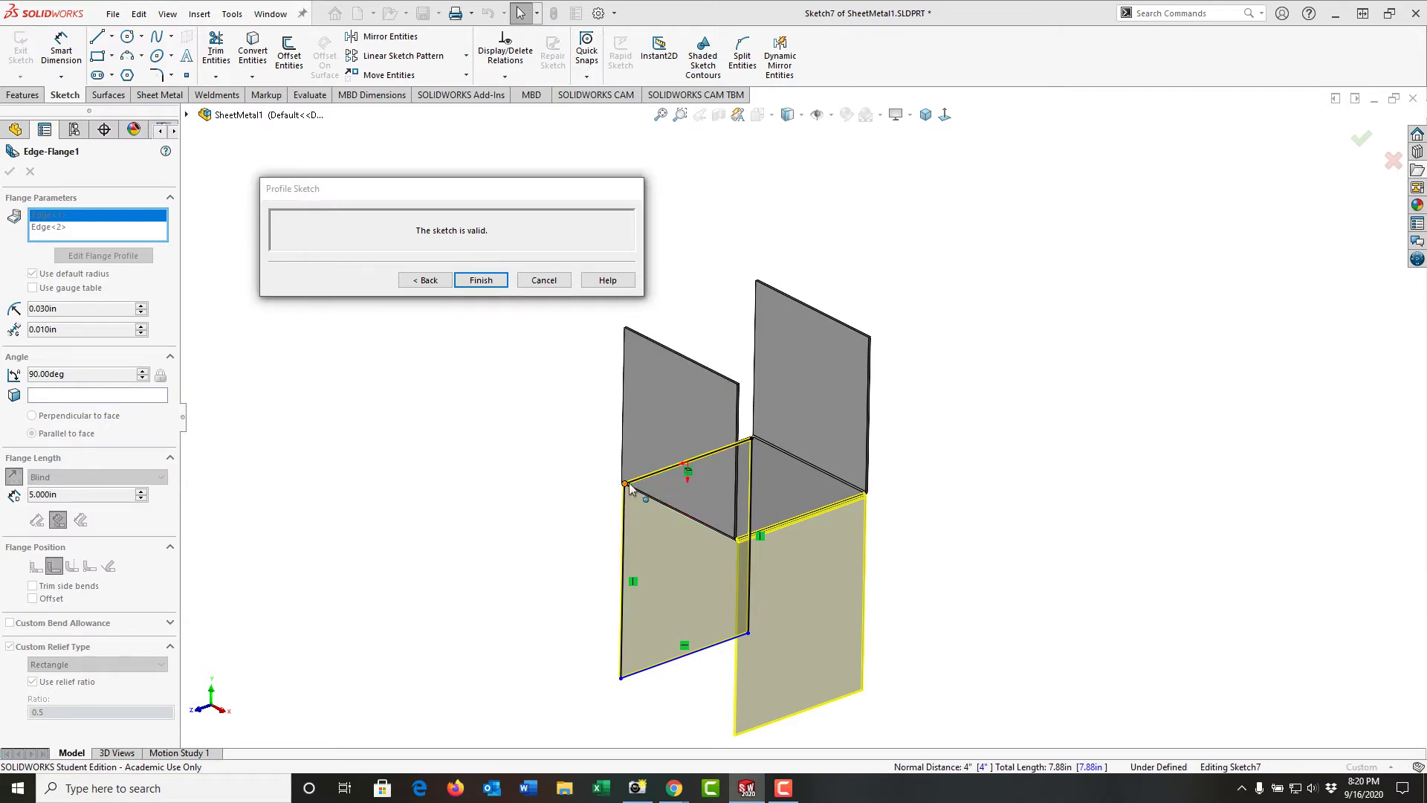
left_click_drag(629, 488, 770, 462)
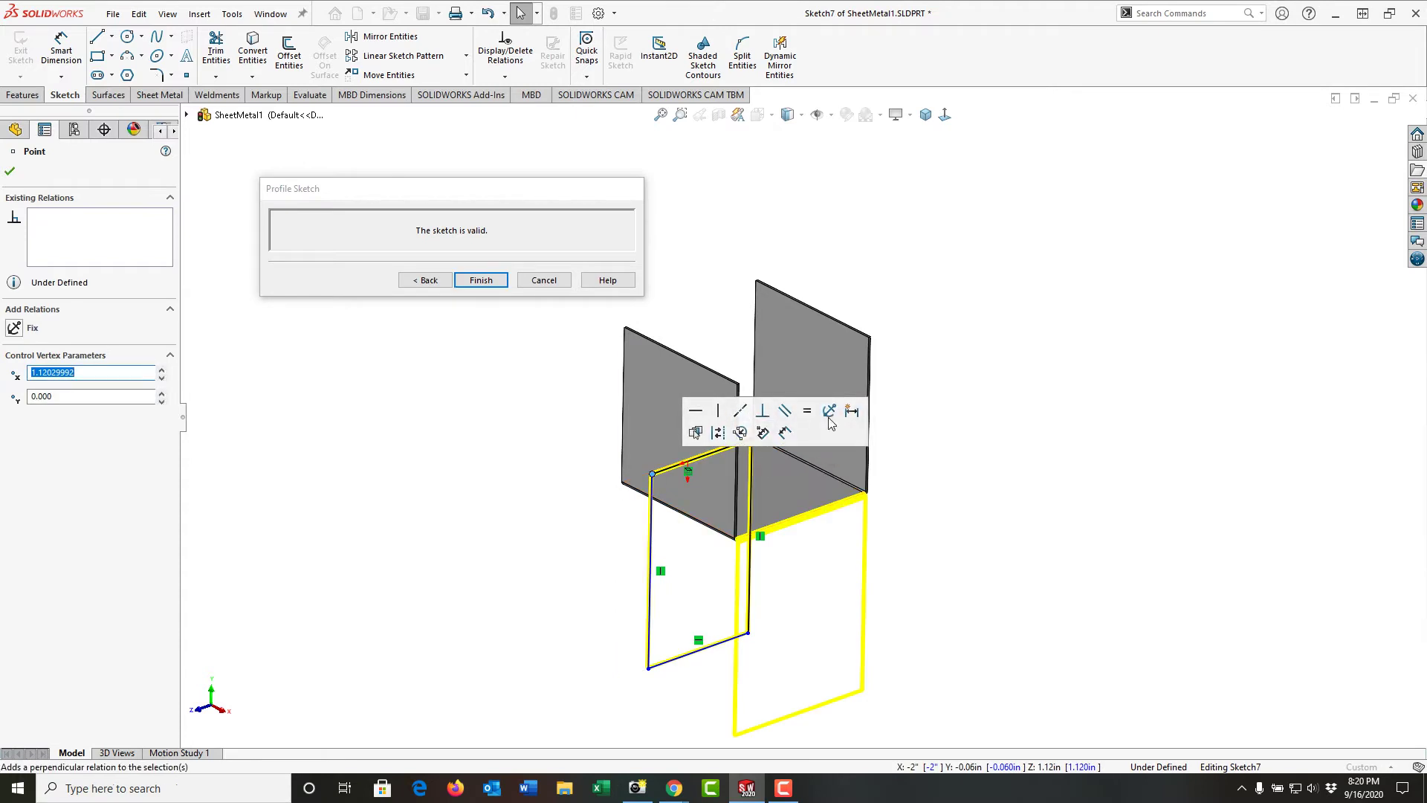
left_click(684, 583)
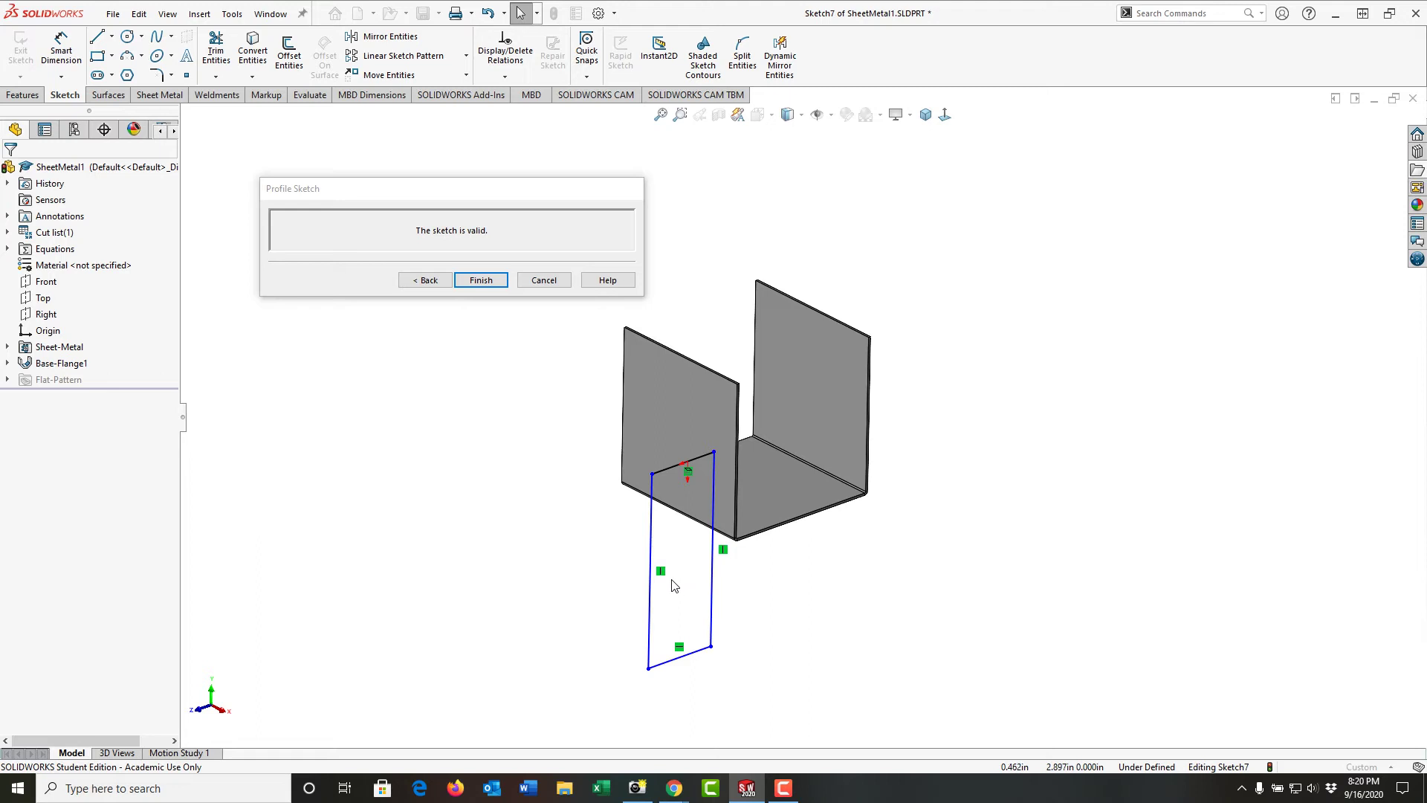
Dimension the profile 5.000 in tall on its left side and 2.000 in wide at the bottom
right_click_drag(577, 594, 562, 534)
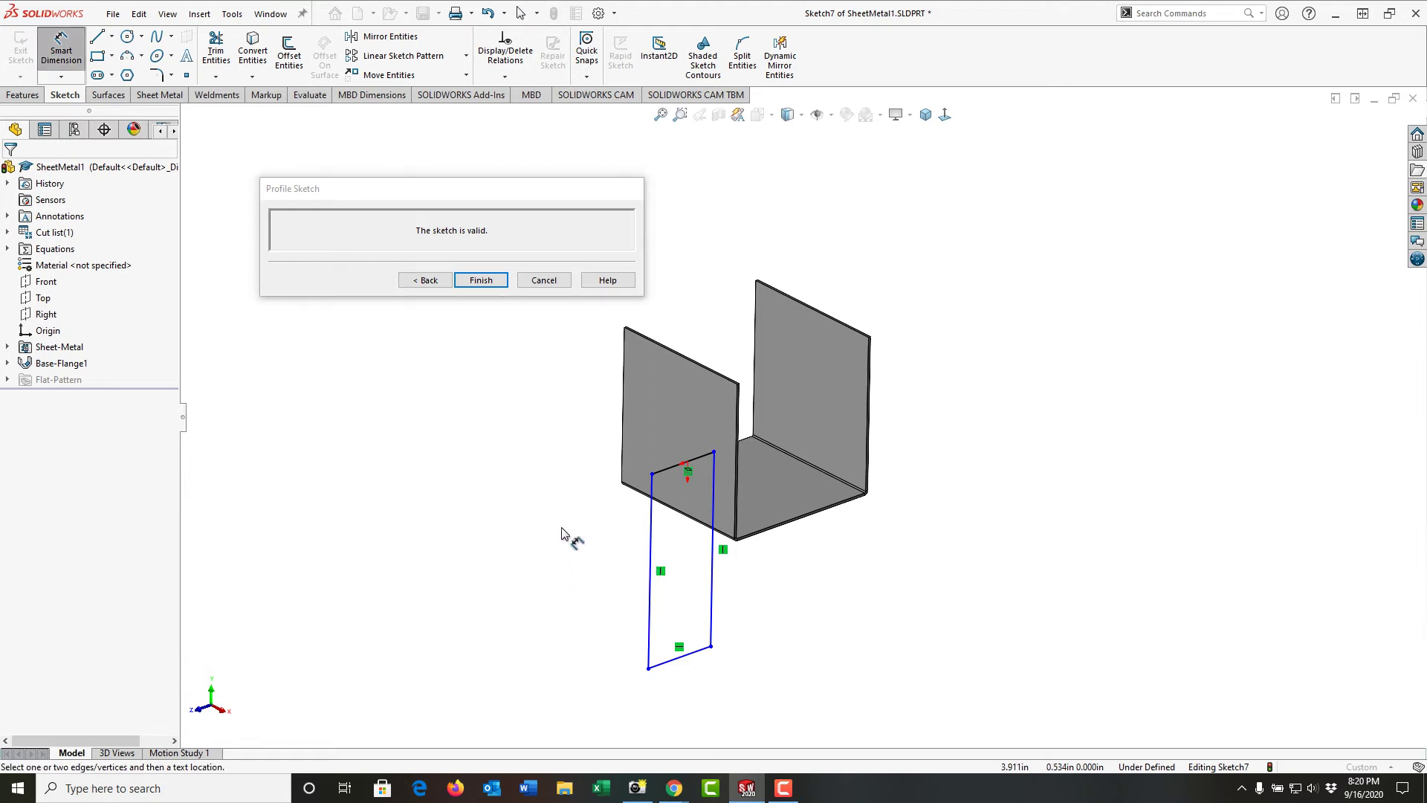
left_click(651, 606)
left_click(596, 611)
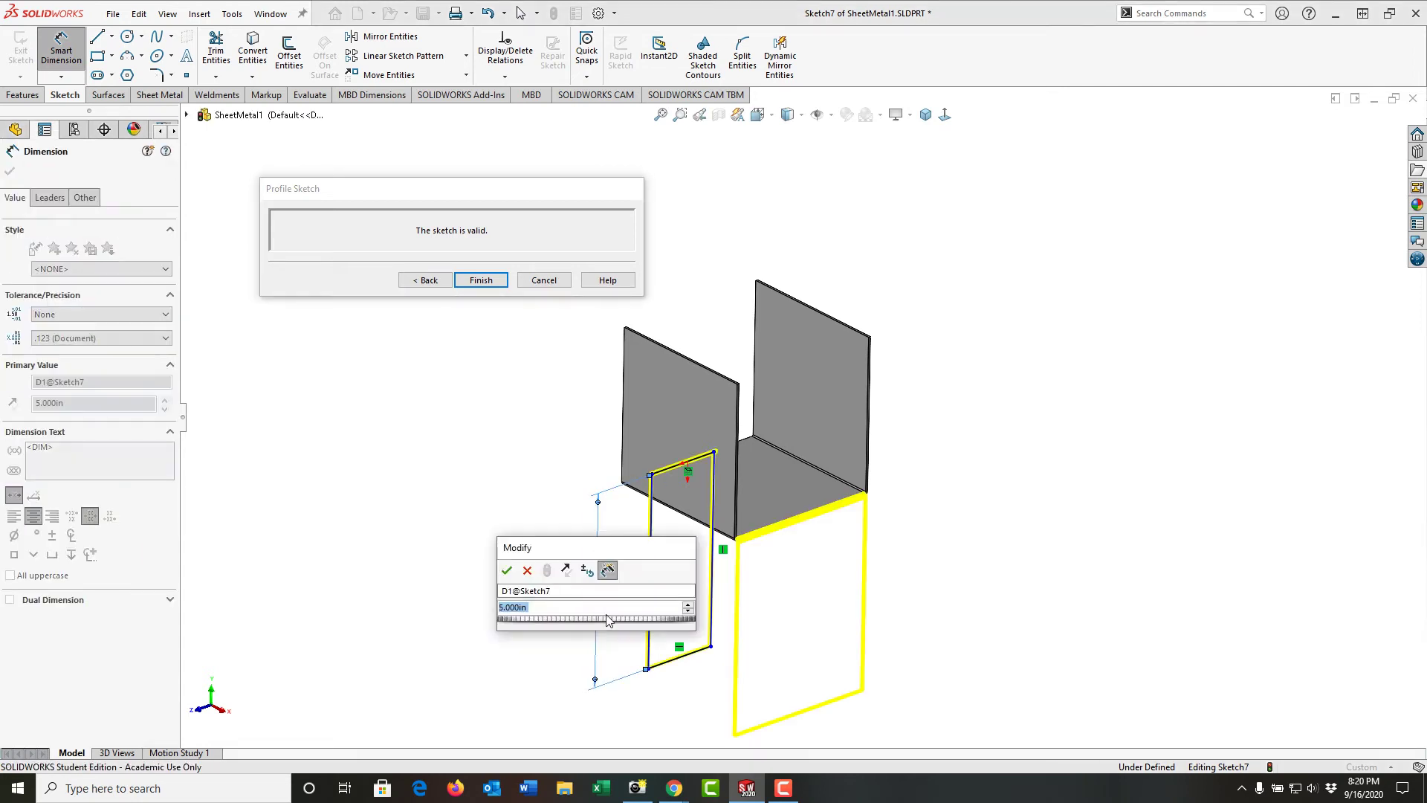
left_click(507, 571)
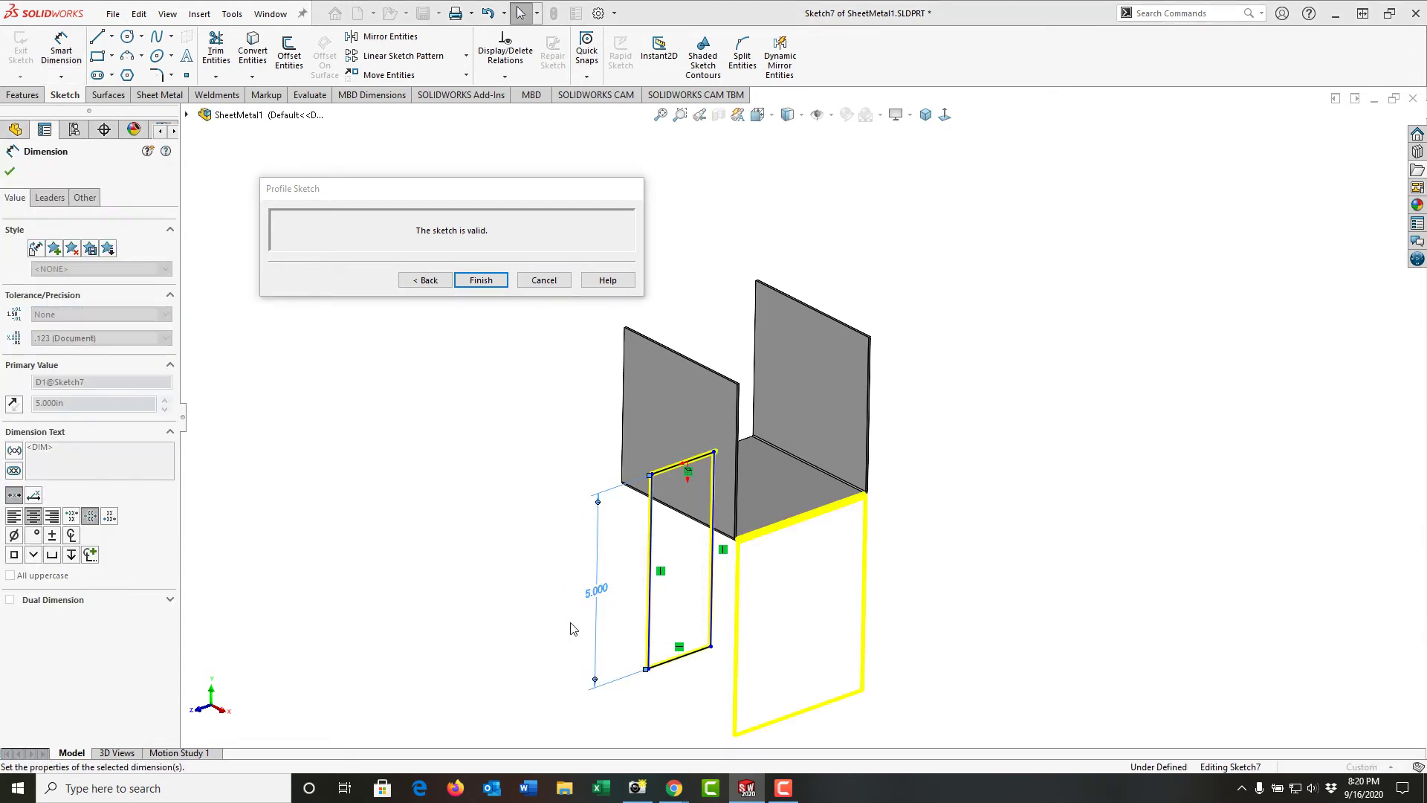
left_click(672, 668)
key("Escape")
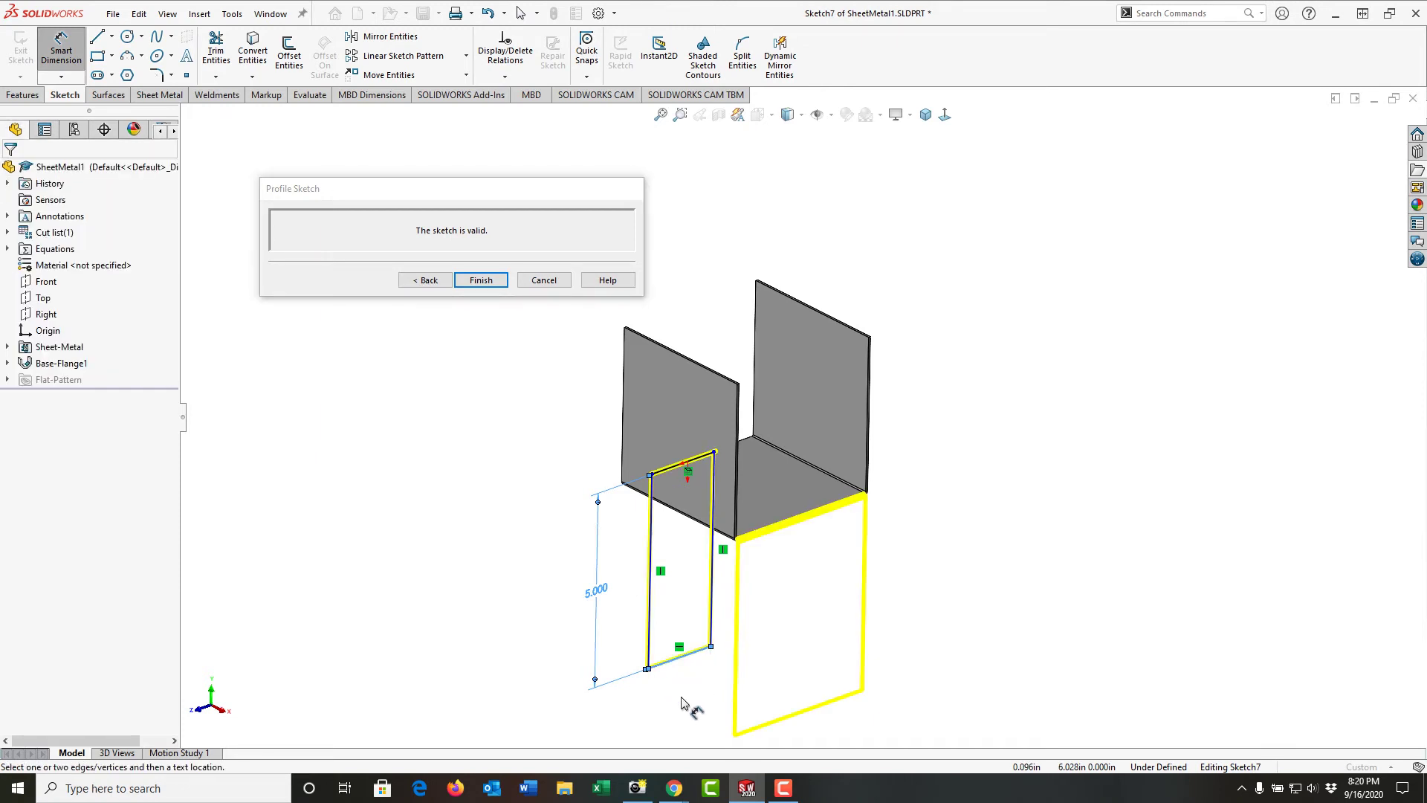
left_click(680, 658)
left_click(683, 702)
key("Return")
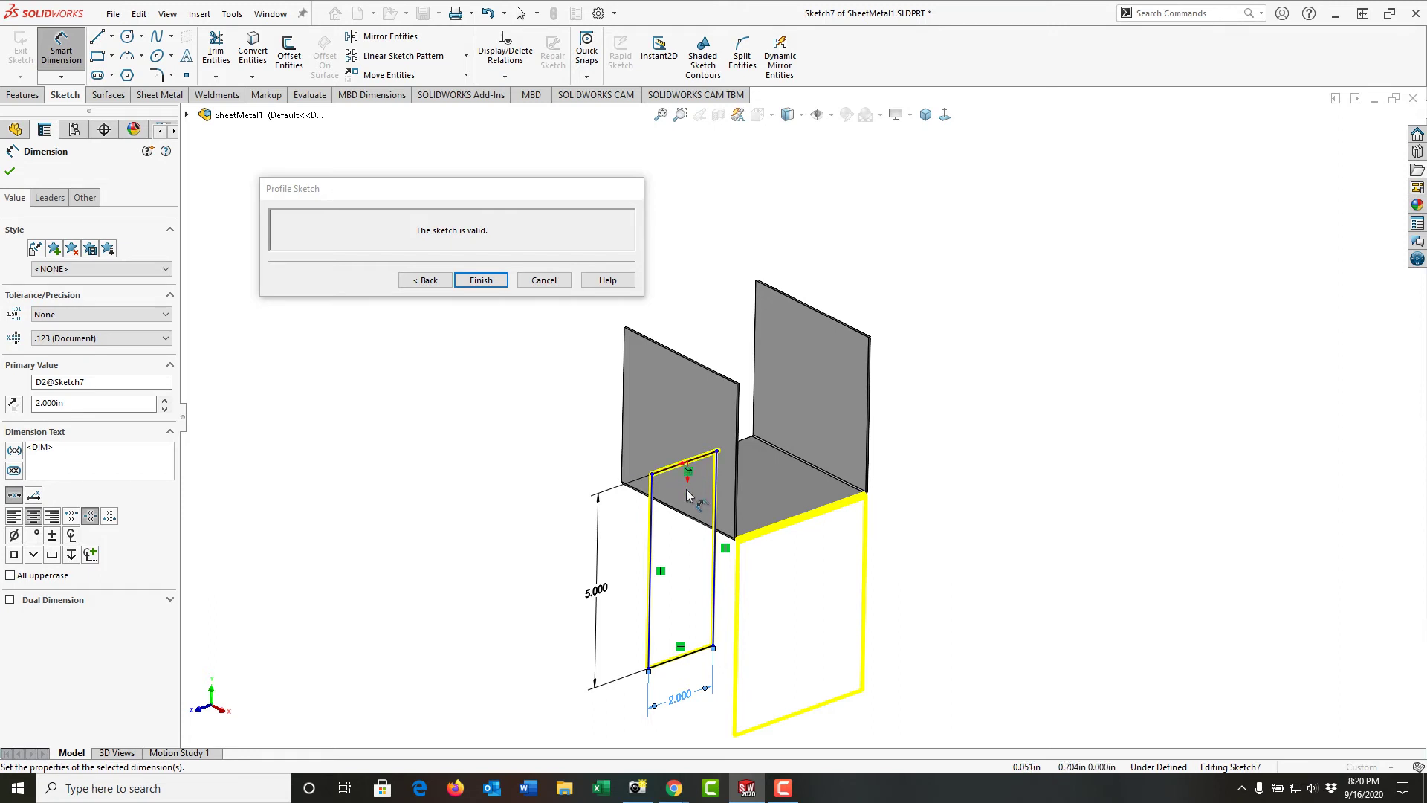
key("Escape")
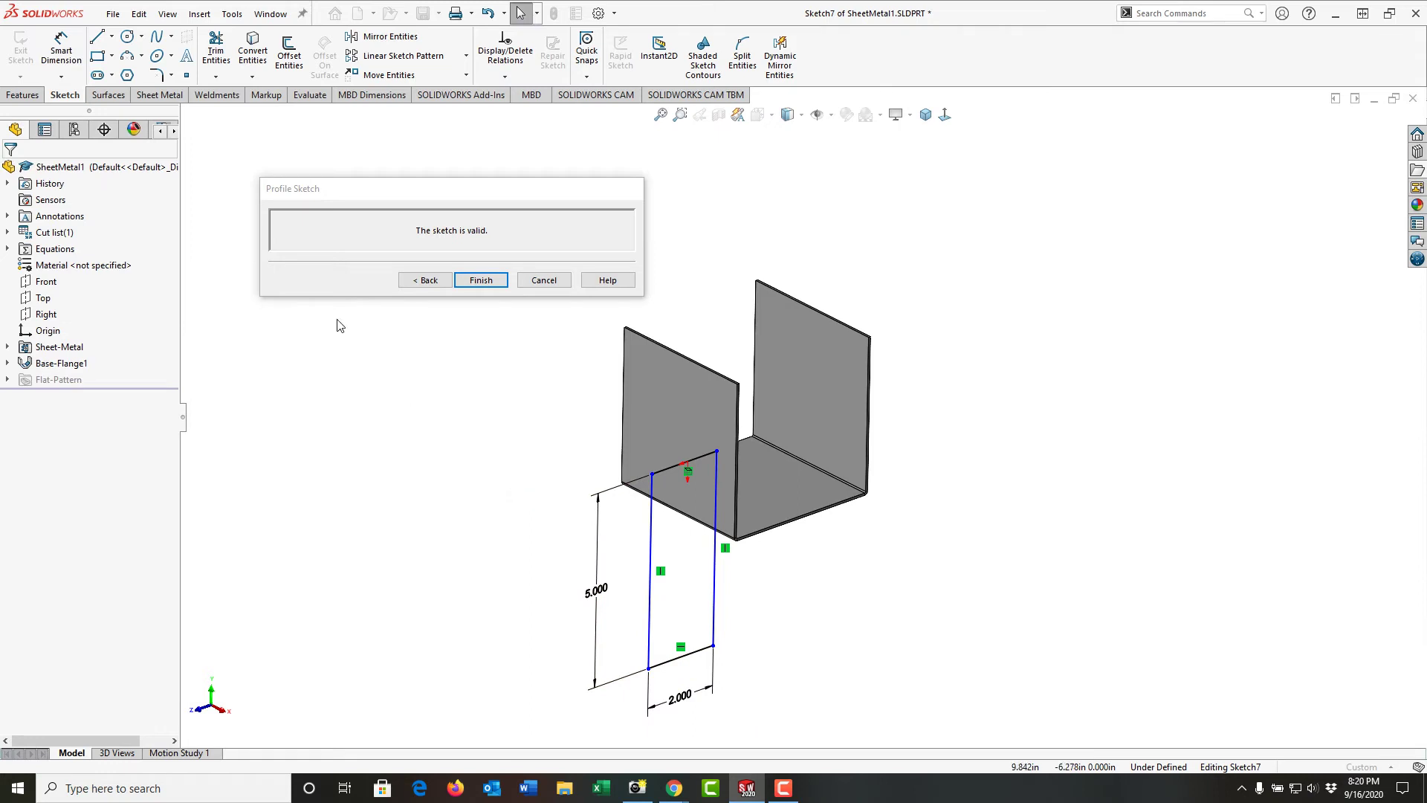
Draw a vertical construction centerline upward from the origin in a front-facing view
left_click(112, 37)
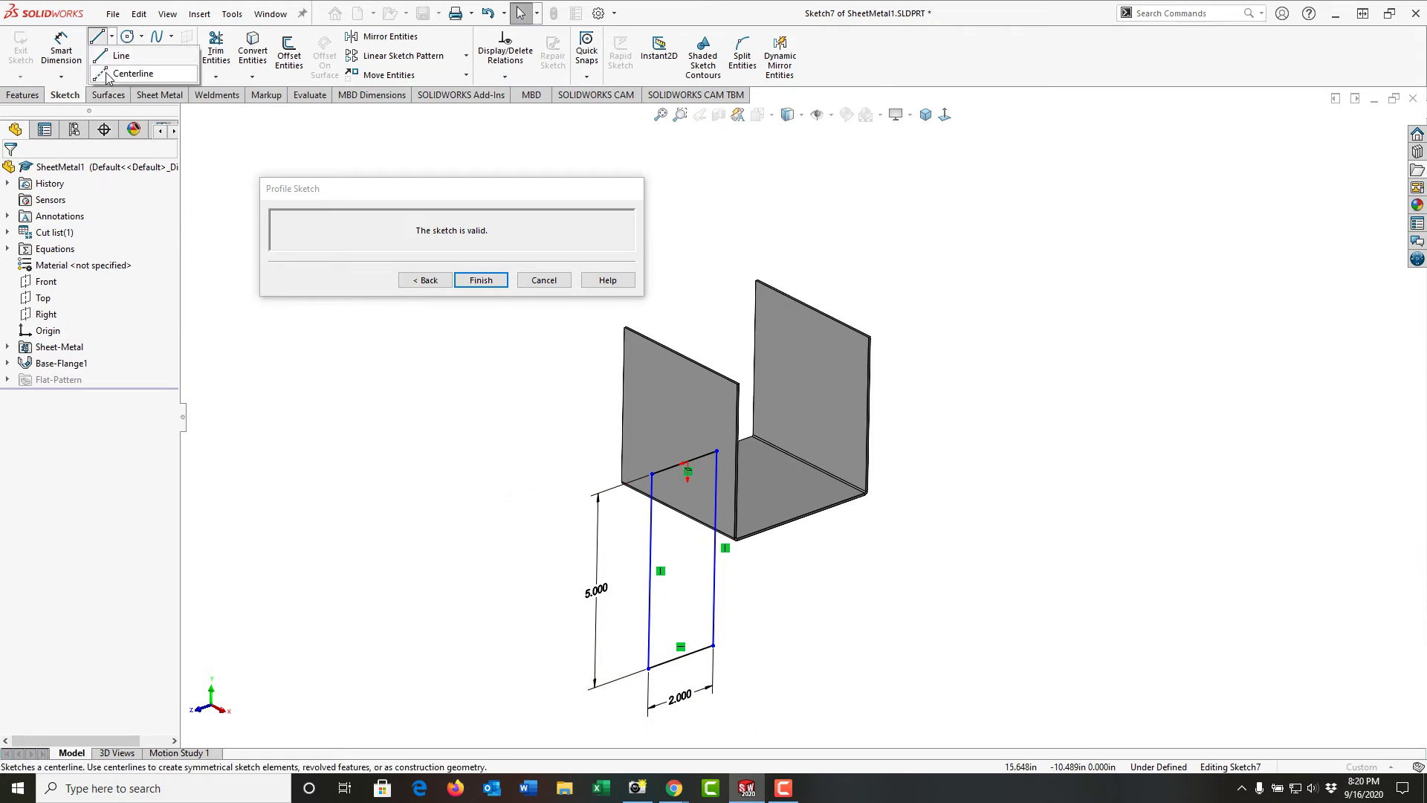
left_click(119, 71)
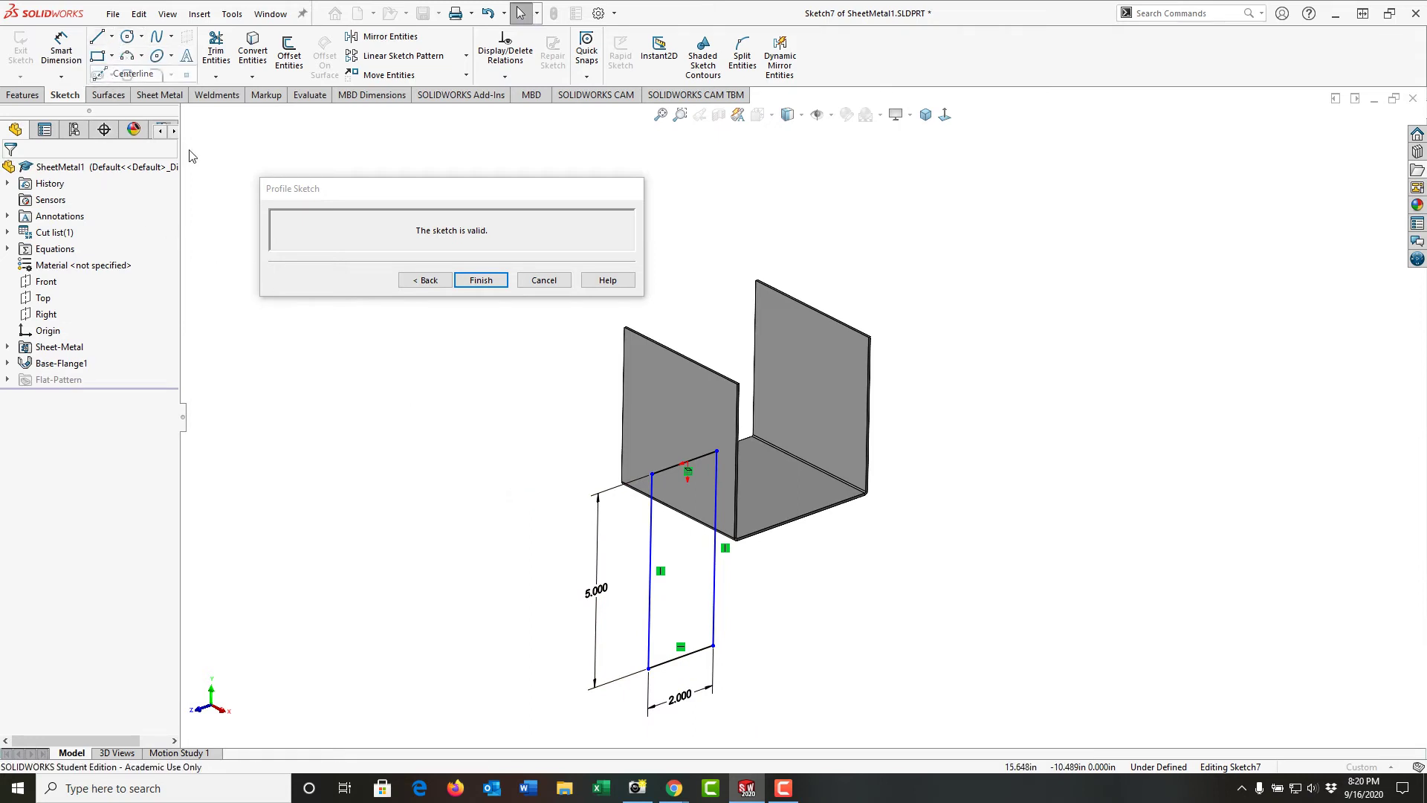
left_click(945, 114)
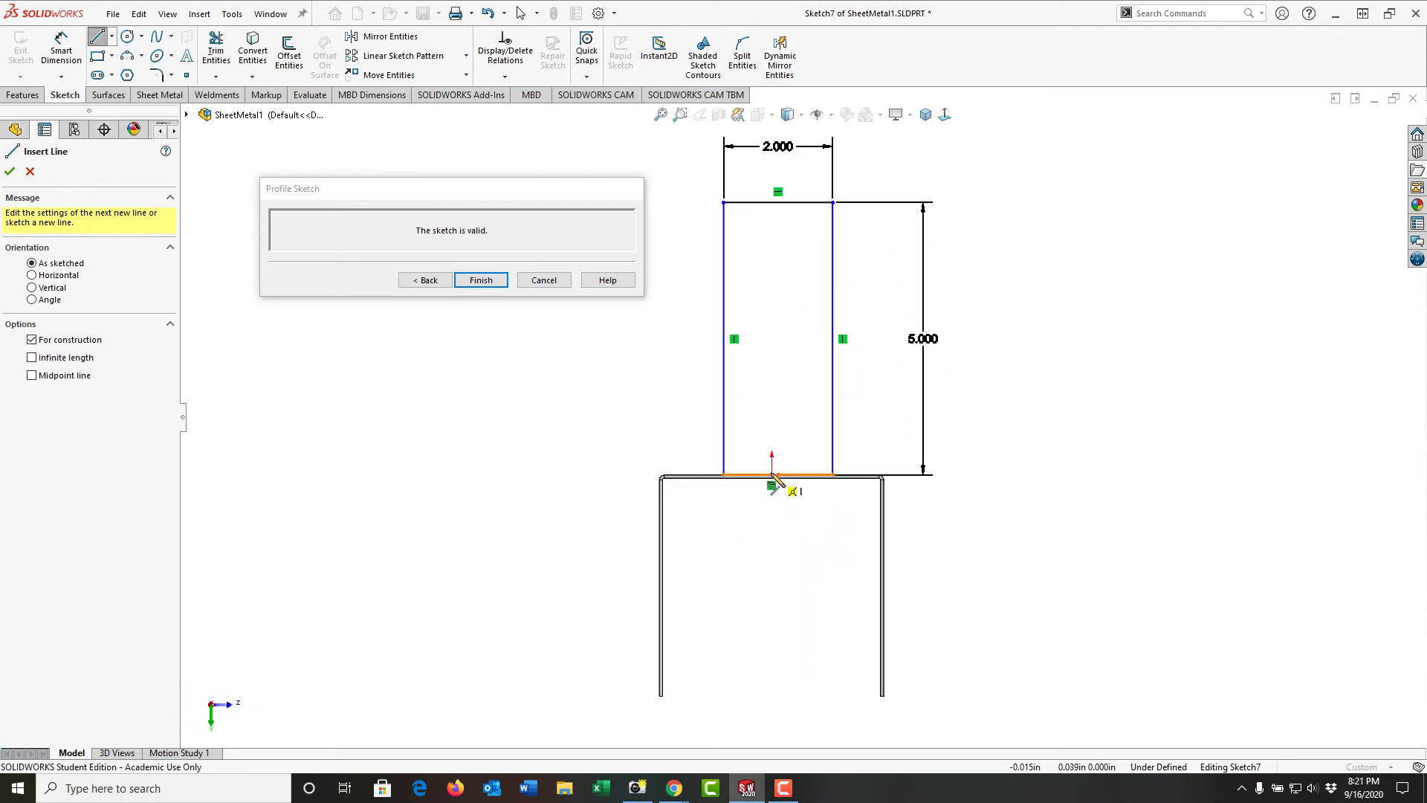
scroll(773, 474, "down", 5)
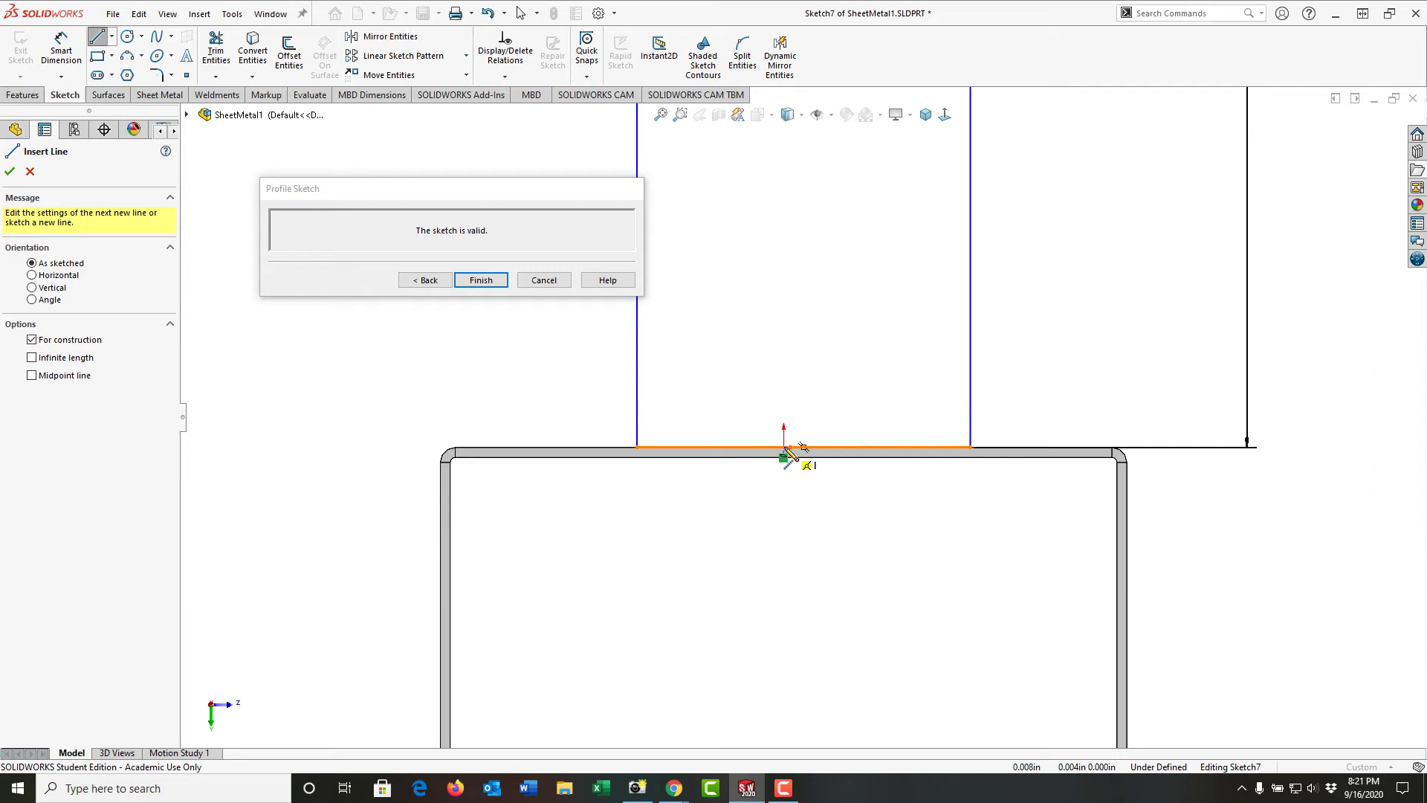
left_click(783, 449)
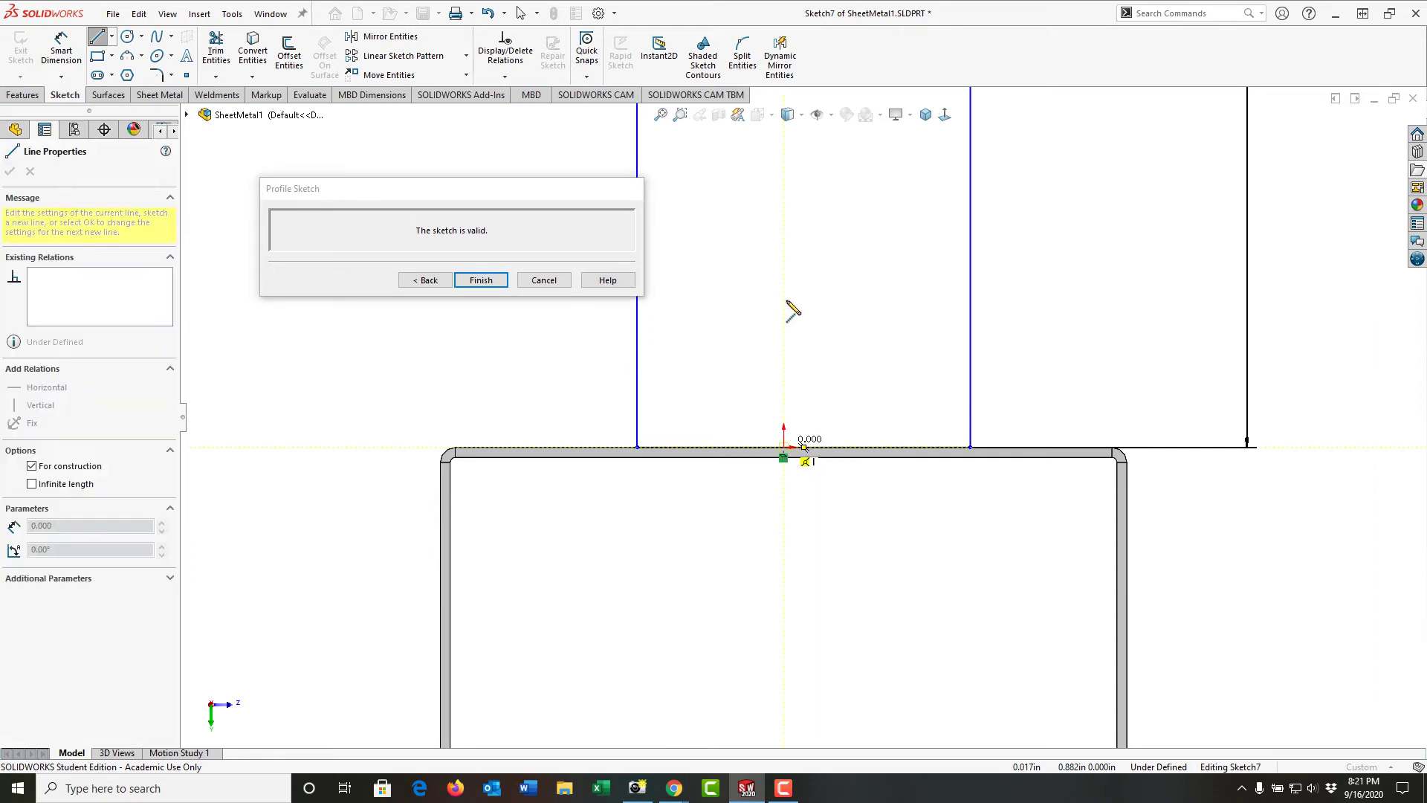
left_click(783, 239)
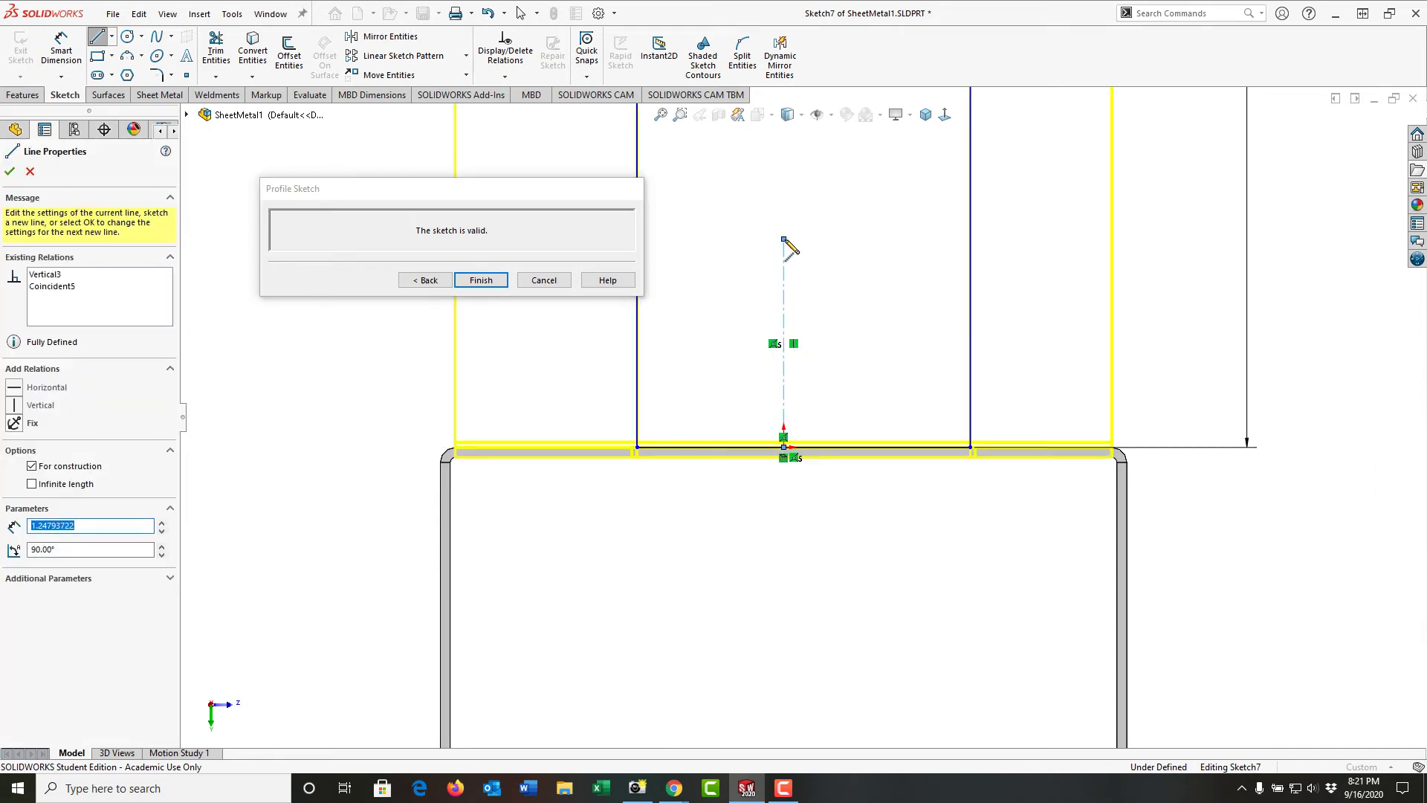
key("Escape")
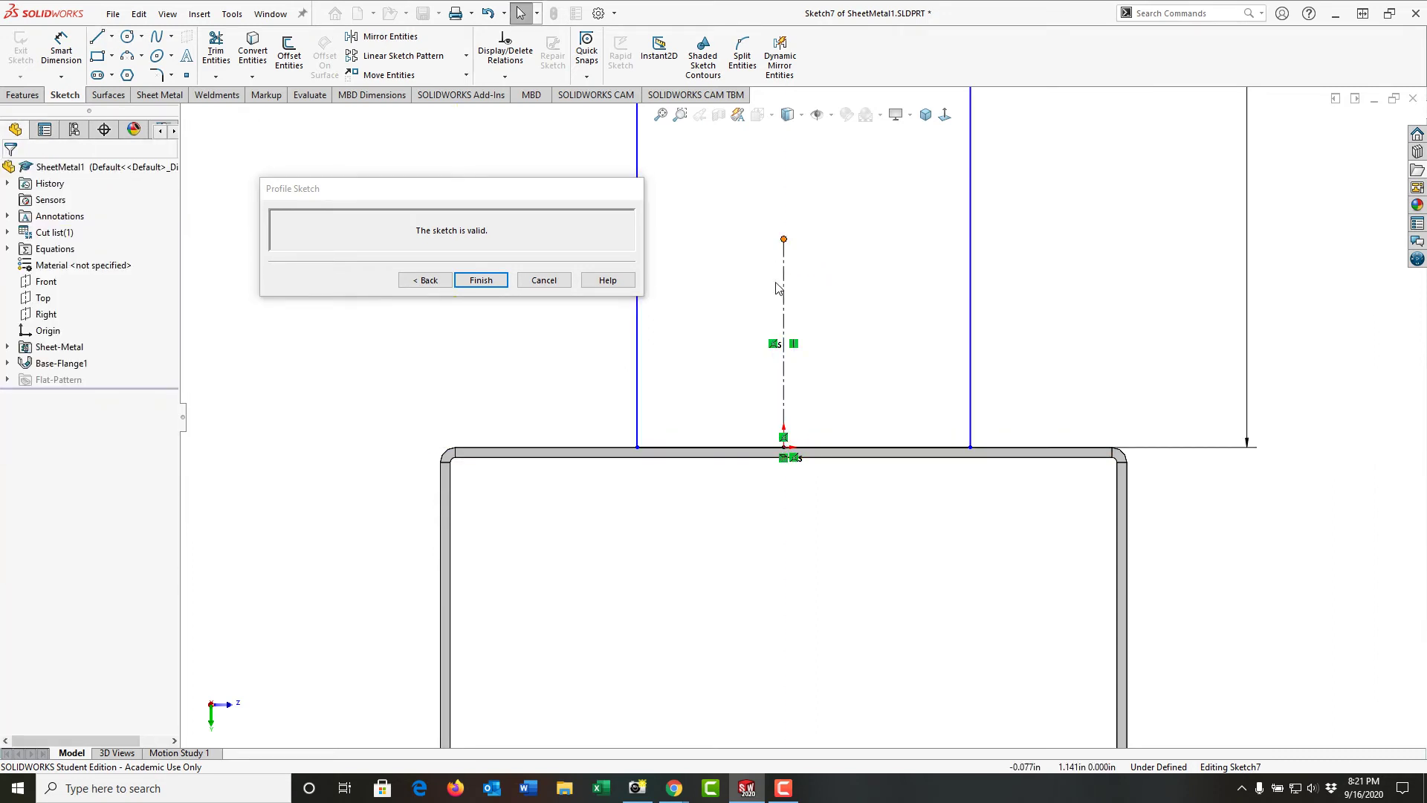
Make the profile's left and right vertical sides symmetric about the centerline
left_click(637, 387)
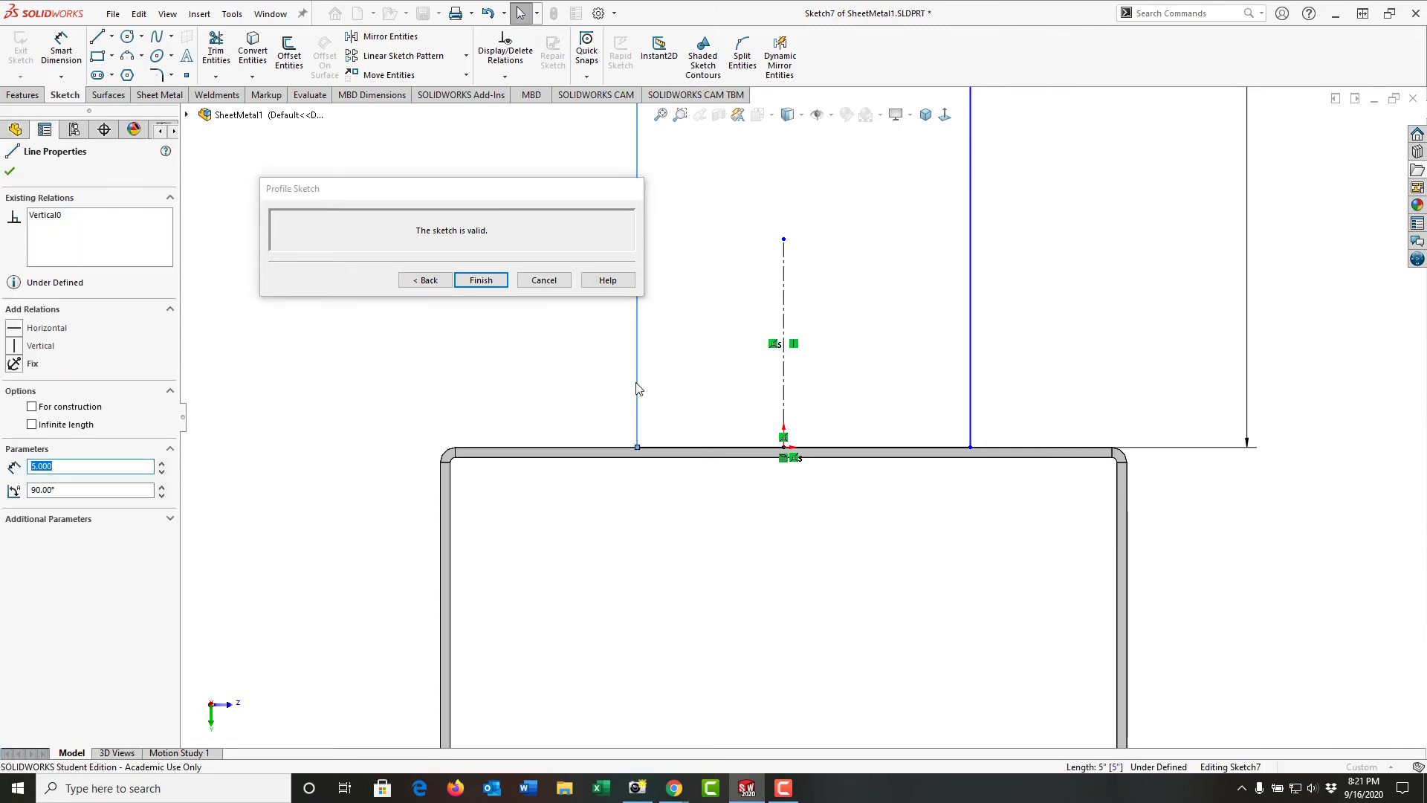
left_click(783, 396, "ctrl")
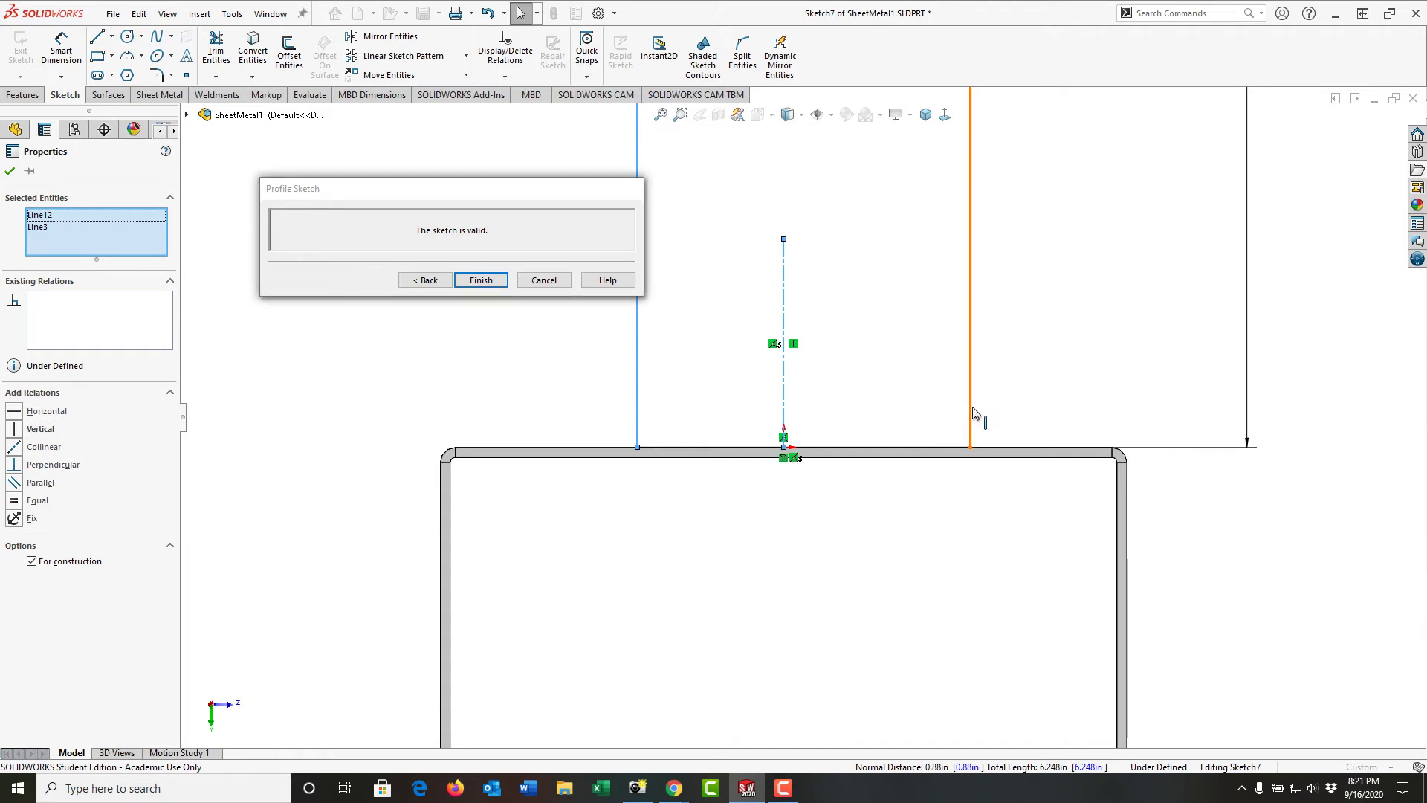
left_click(981, 413, "ctrl")
left_click(1127, 341)
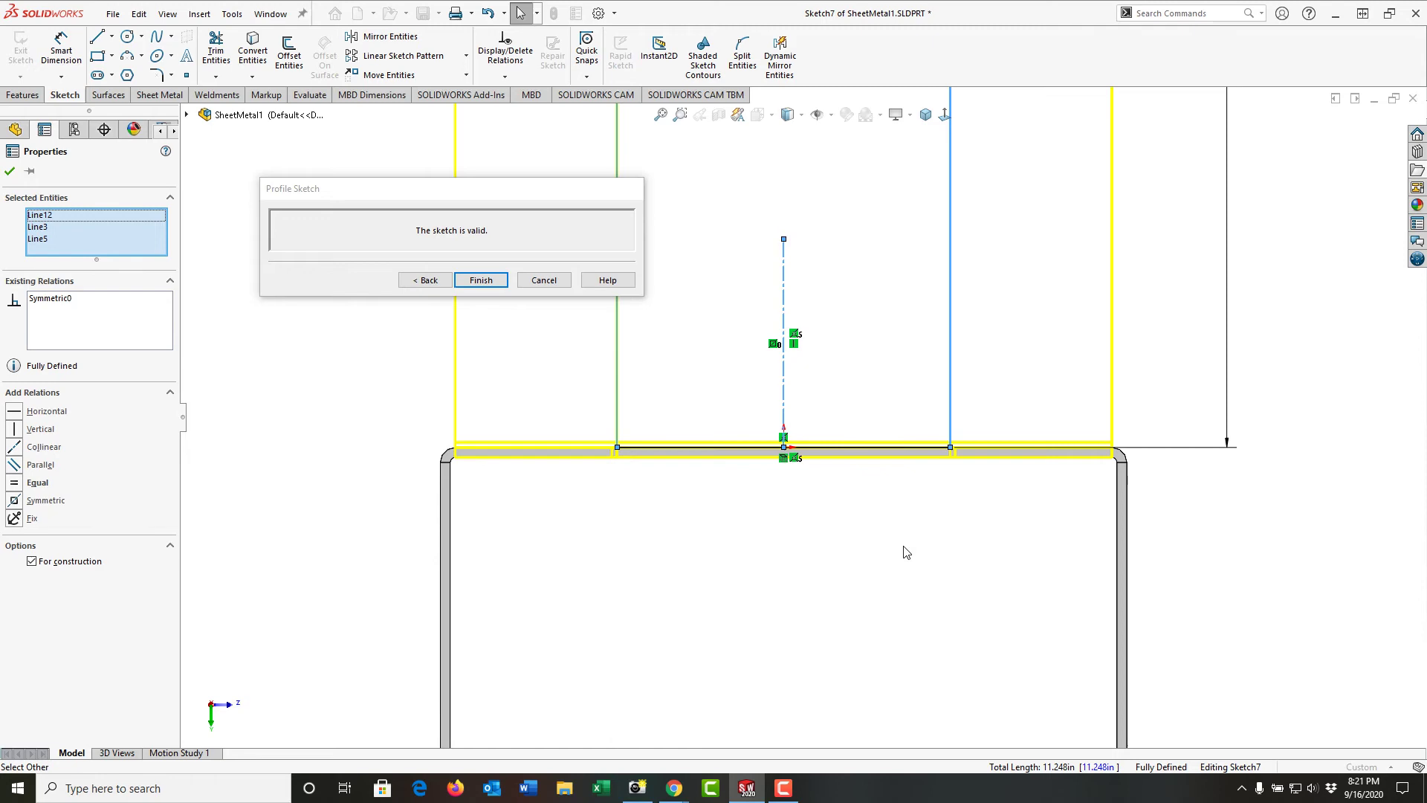
Finish the profile in isometric view, creating two 5 in by 2 in downward flanges
key("f")
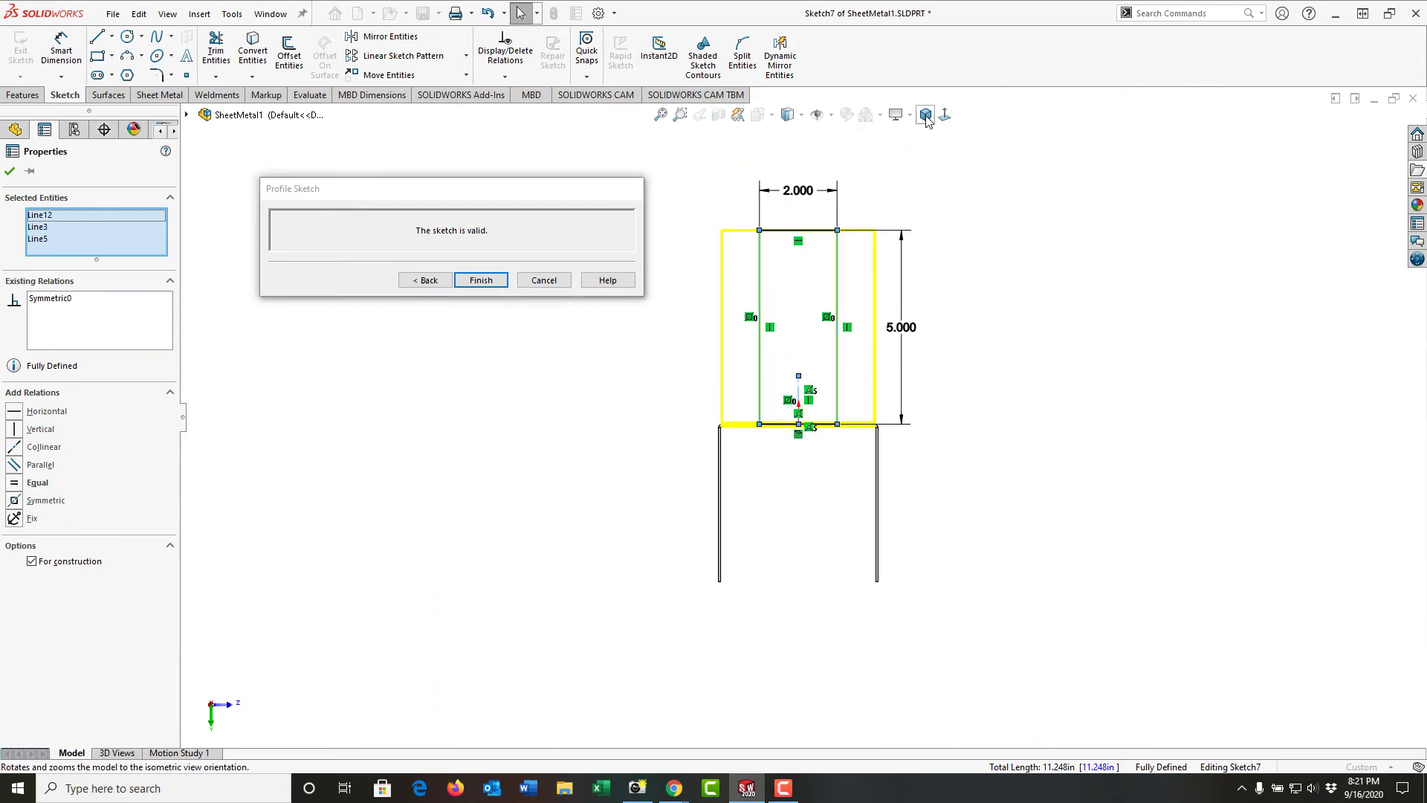
left_click(926, 116)
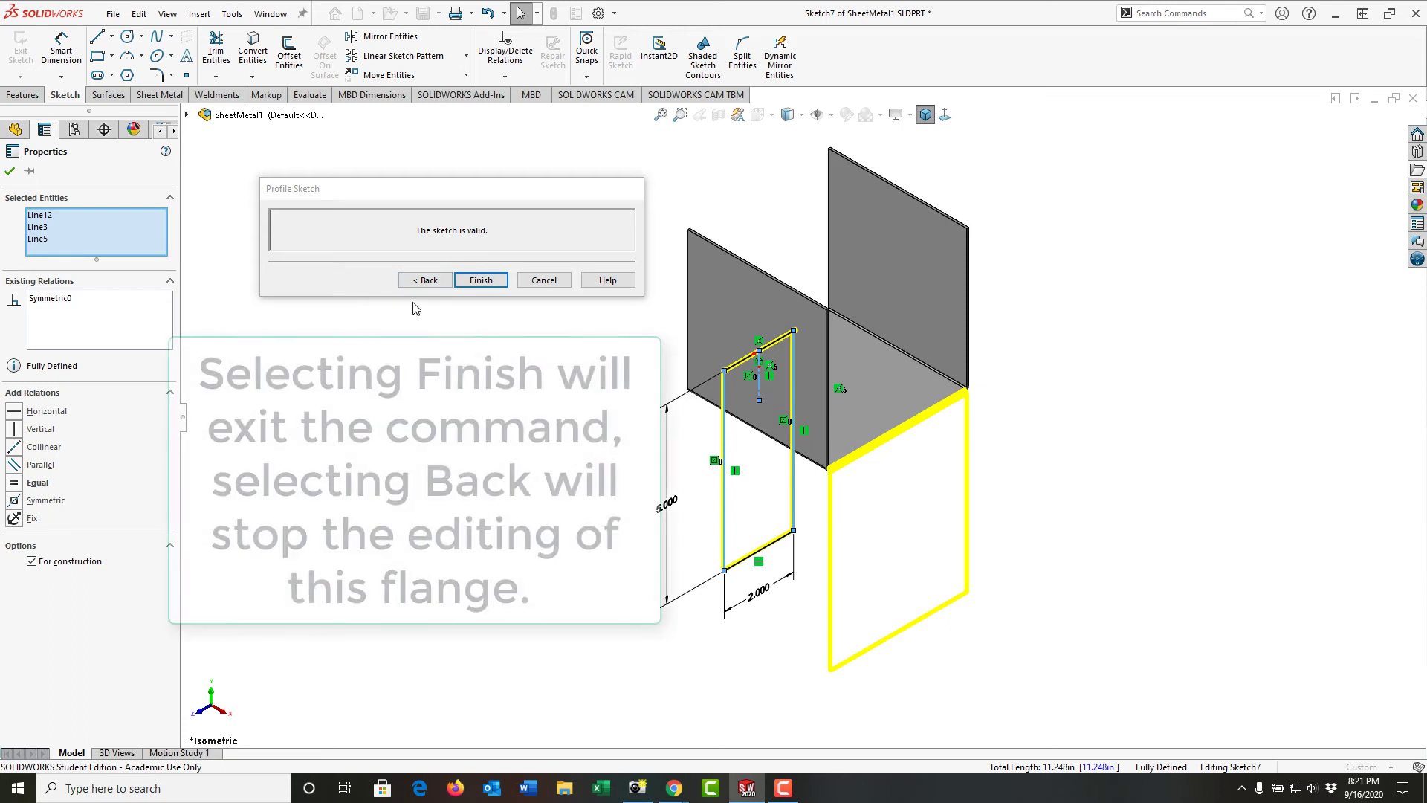
left_click(480, 280)
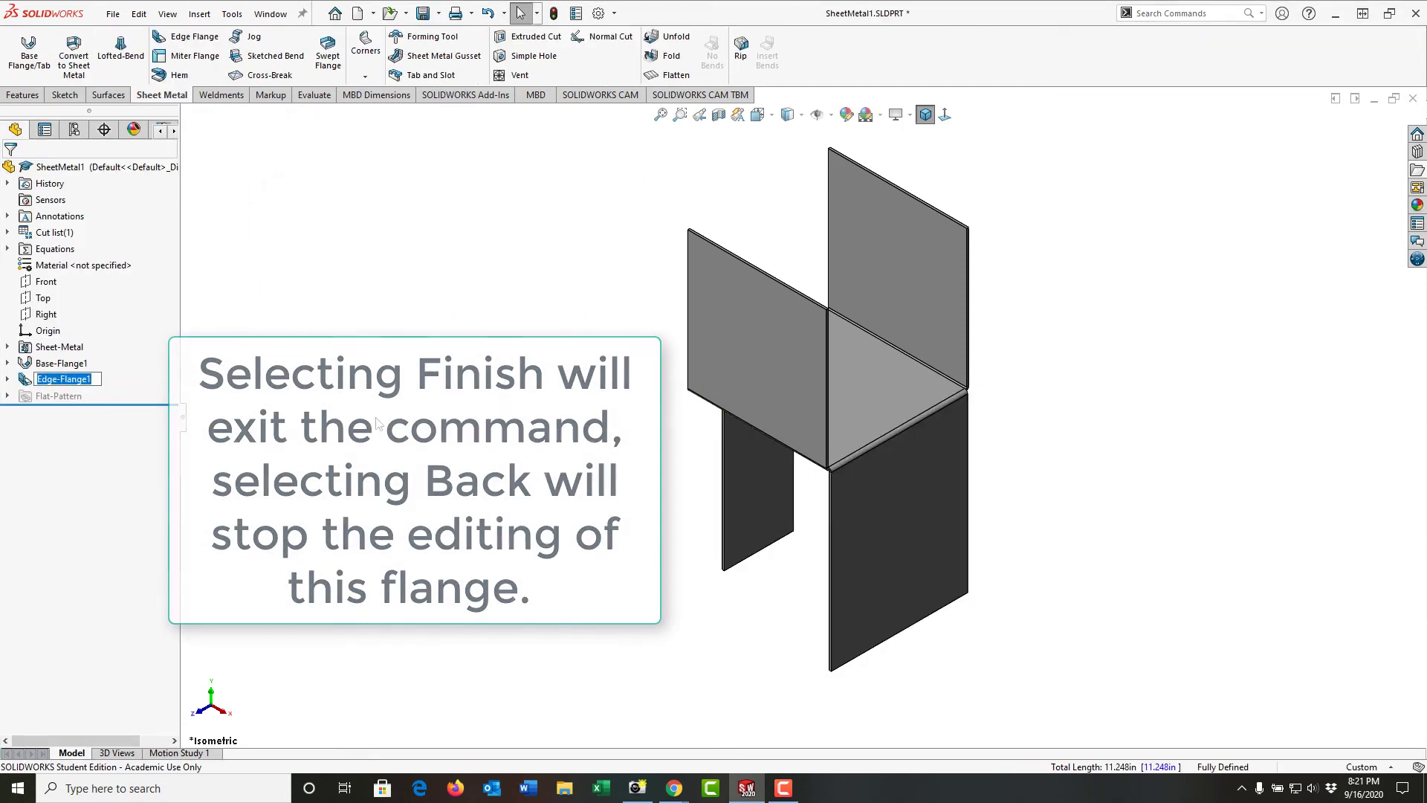
middle_click_drag(774, 438, 691, 405)
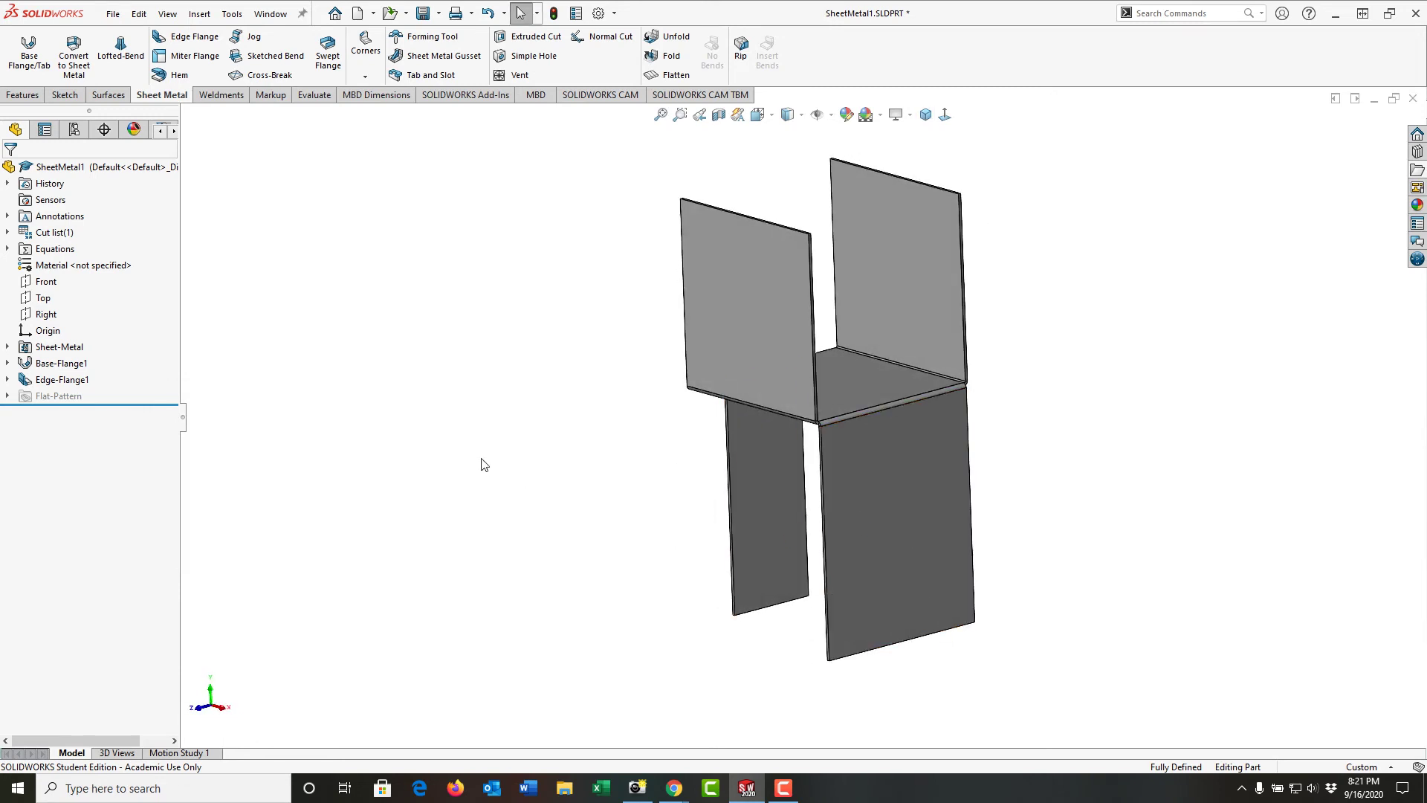
Edit Edge-Flange1, select Edge<2>, and open that flange's profile sketch
right_click(79, 385)
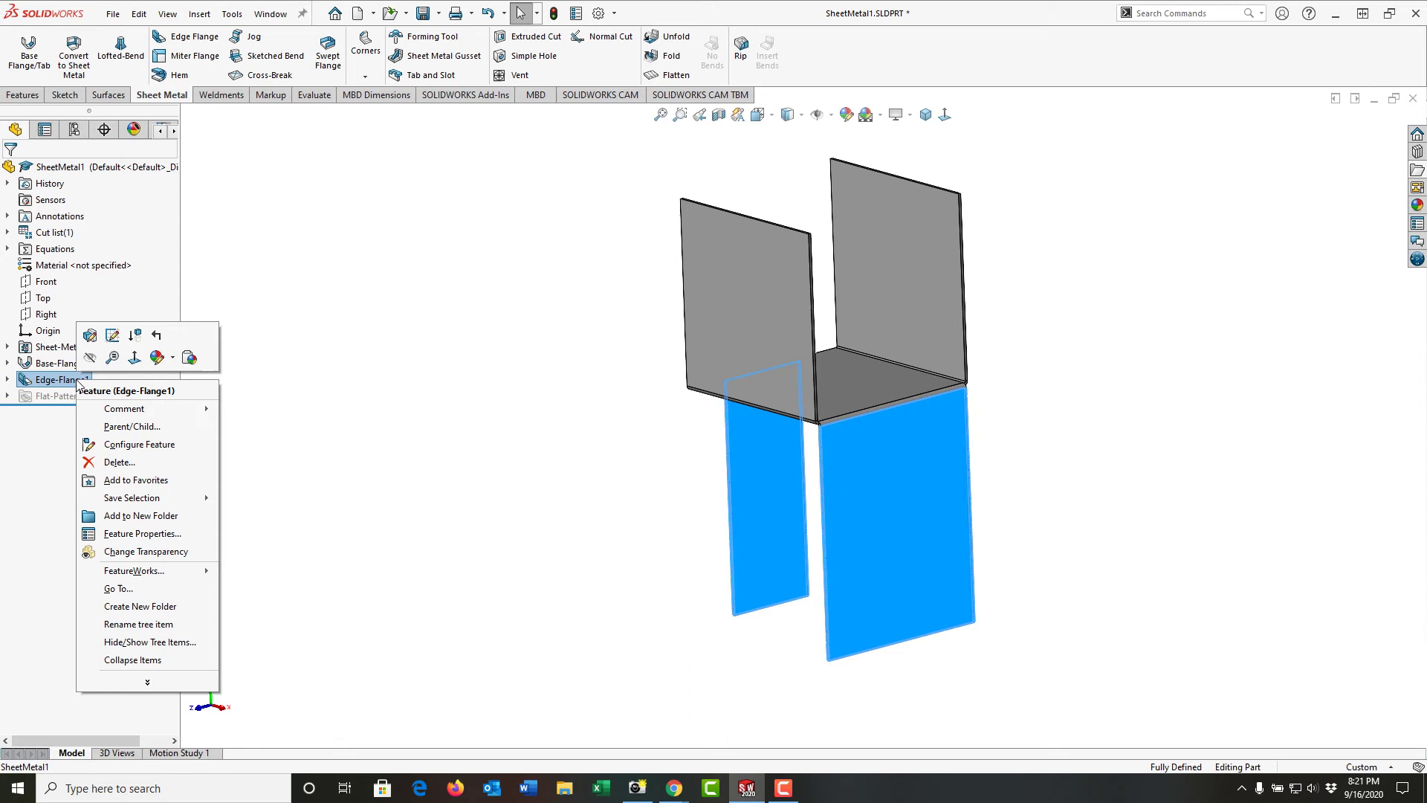
left_click(89, 336)
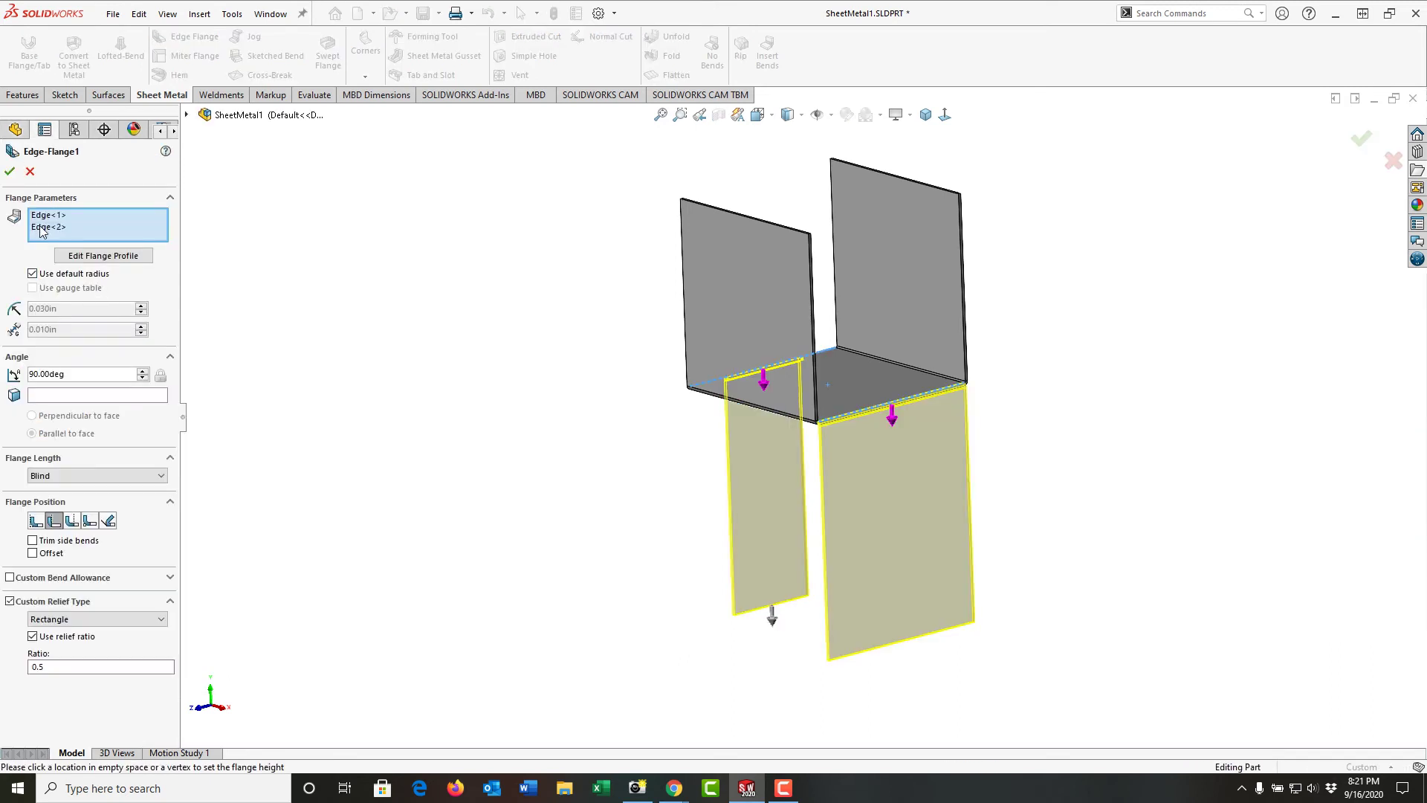
left_click(42, 228)
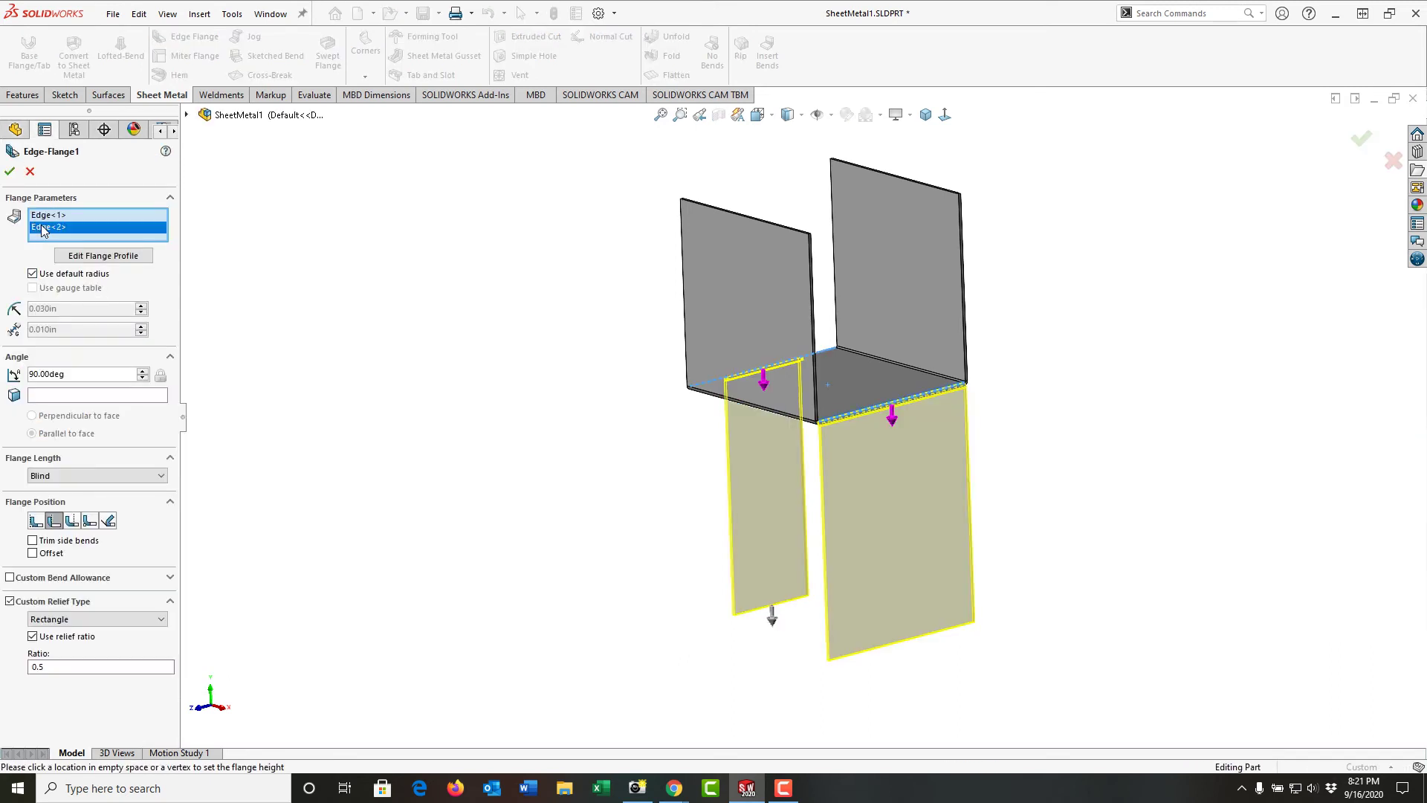
left_click(112, 257)
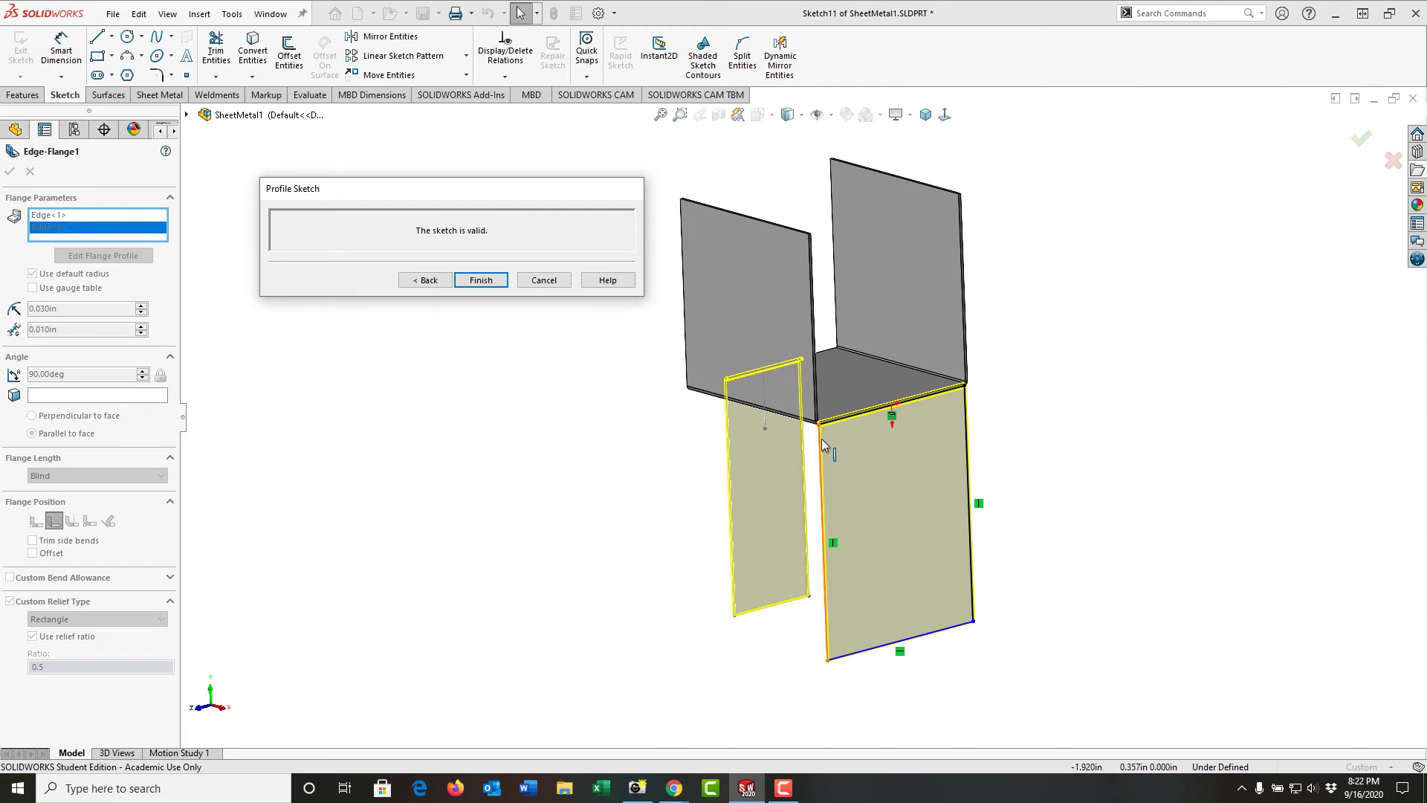
Drag the second profile's corner and right side inward, then dimension it 5.000 in tall and 2 in wide
left_click_drag(819, 422, 863, 421)
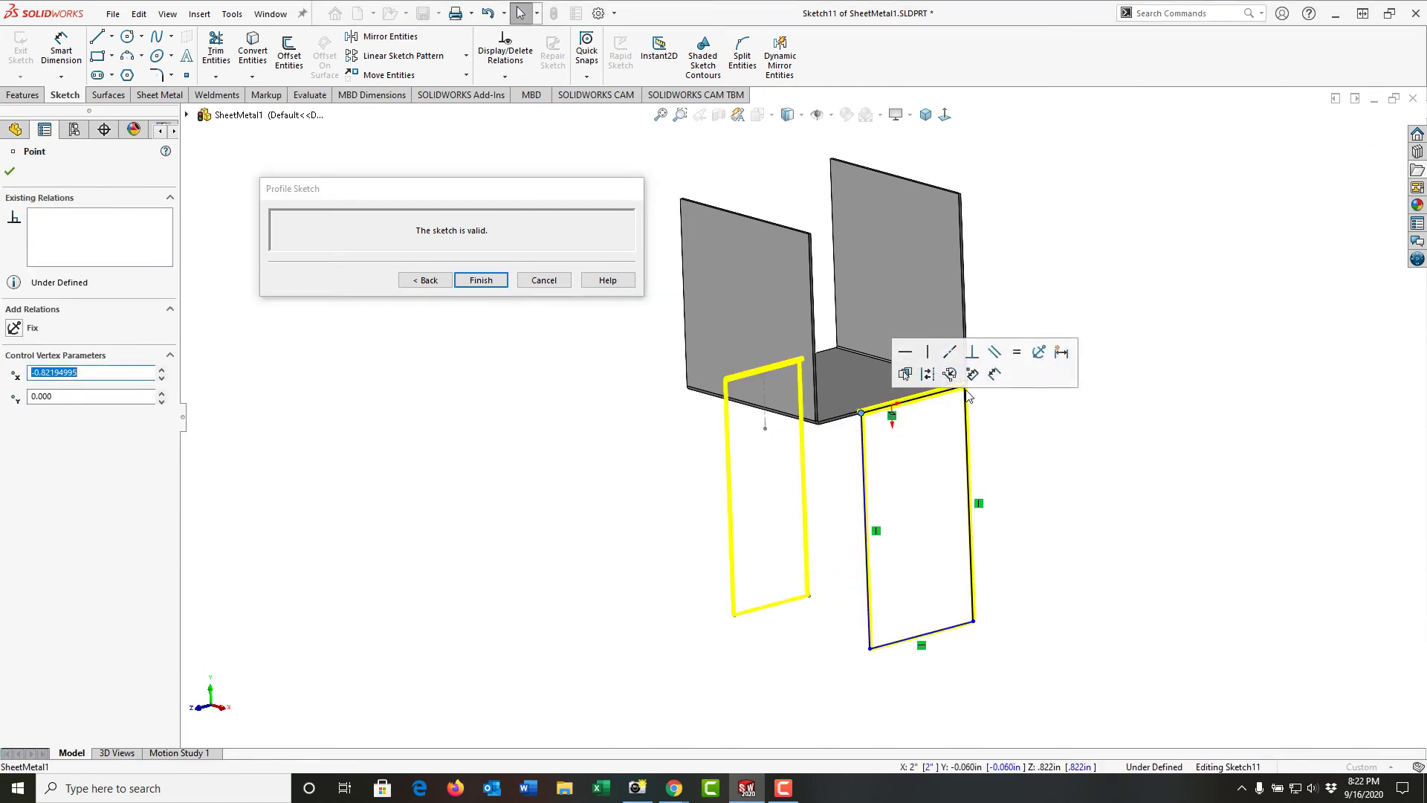
left_click_drag(966, 401, 940, 423)
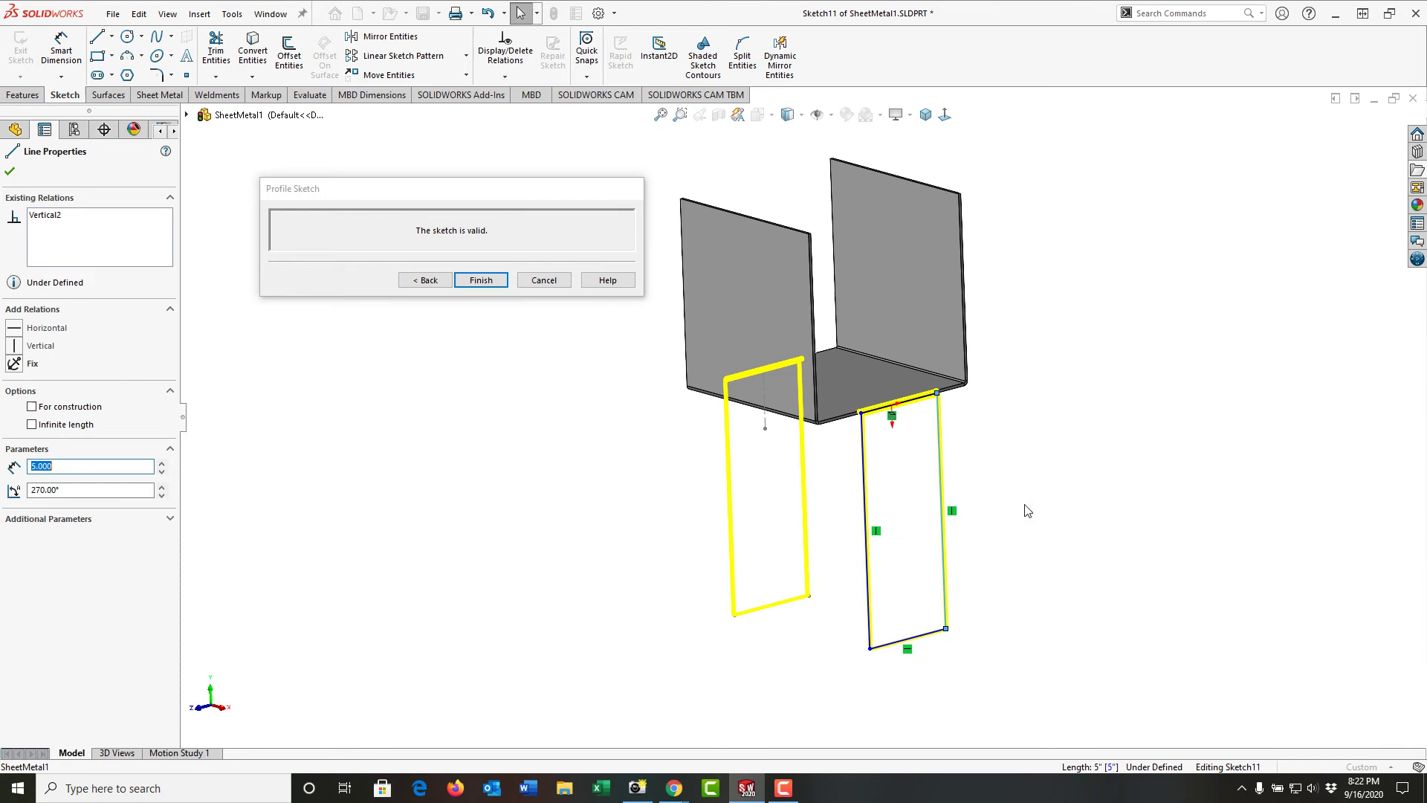
right_click_drag(1026, 510, 1019, 484)
left_click(943, 495)
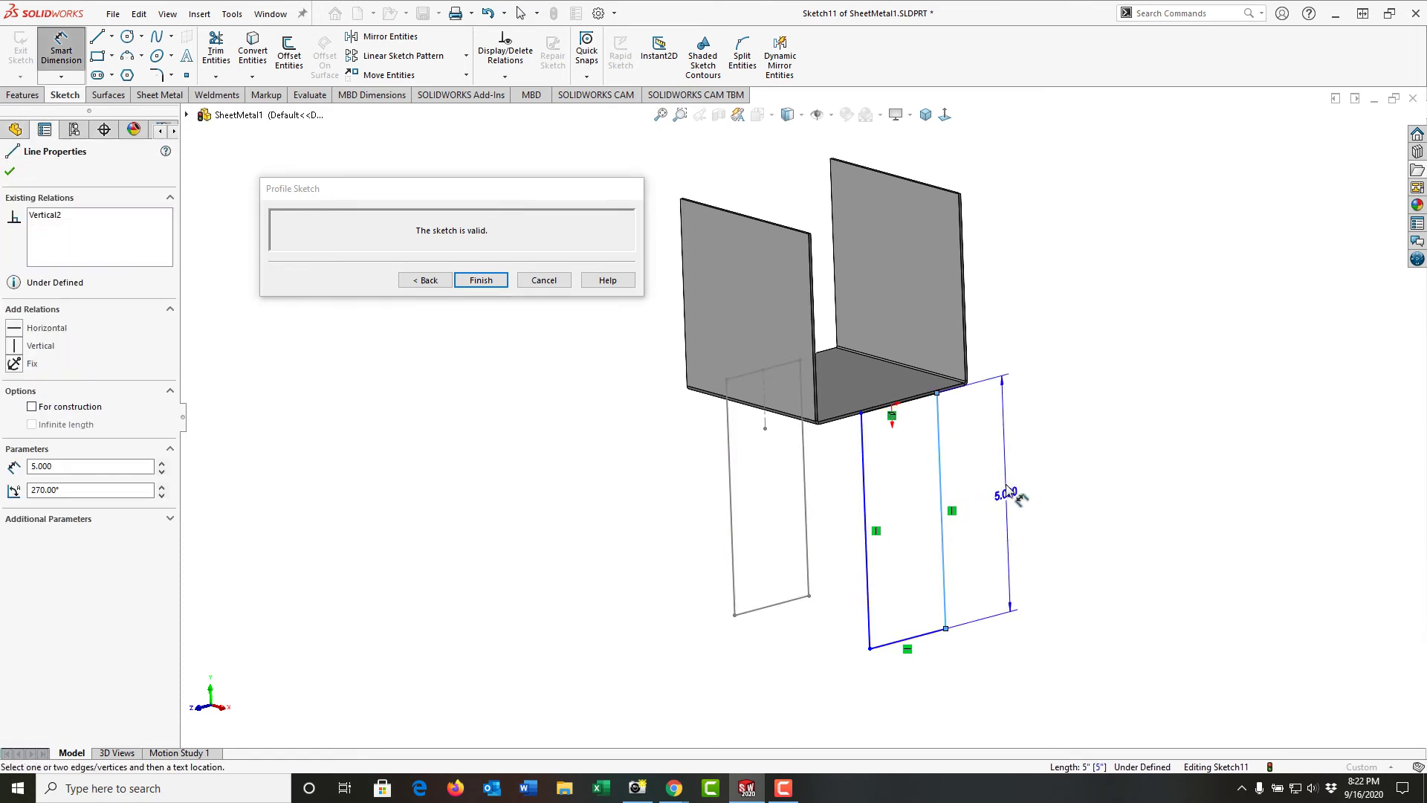
left_click(1007, 493)
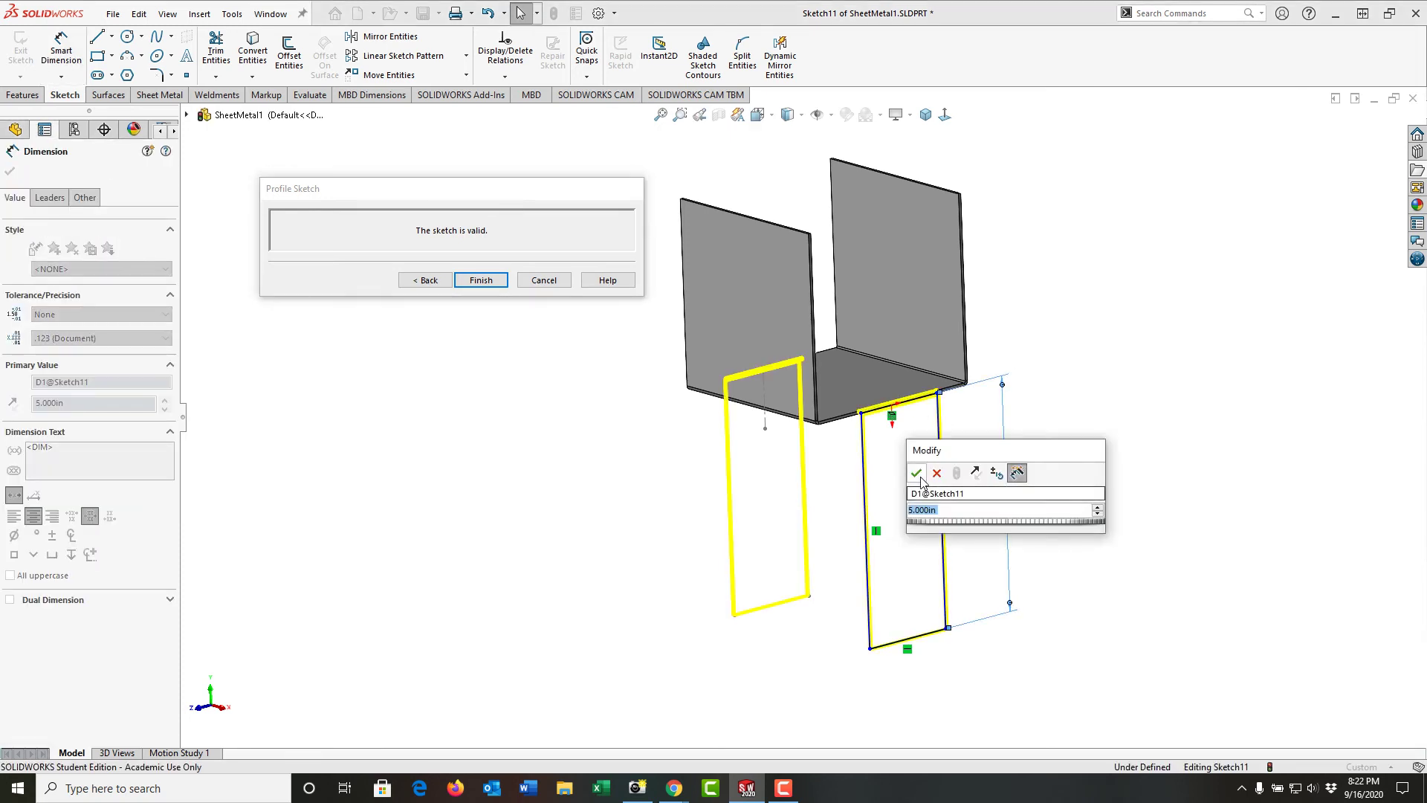
left_click(916, 472)
left_click(924, 643)
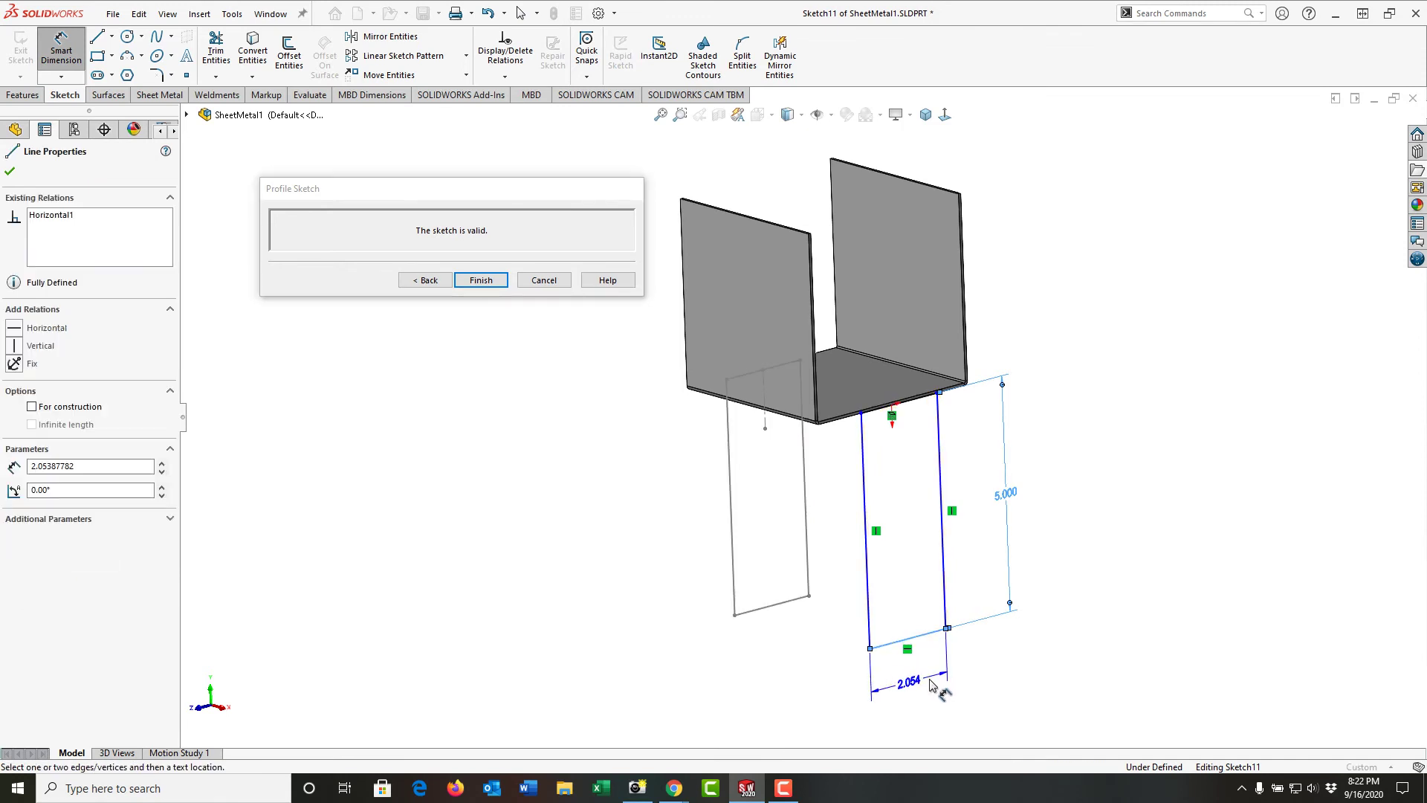
left_click(934, 688)
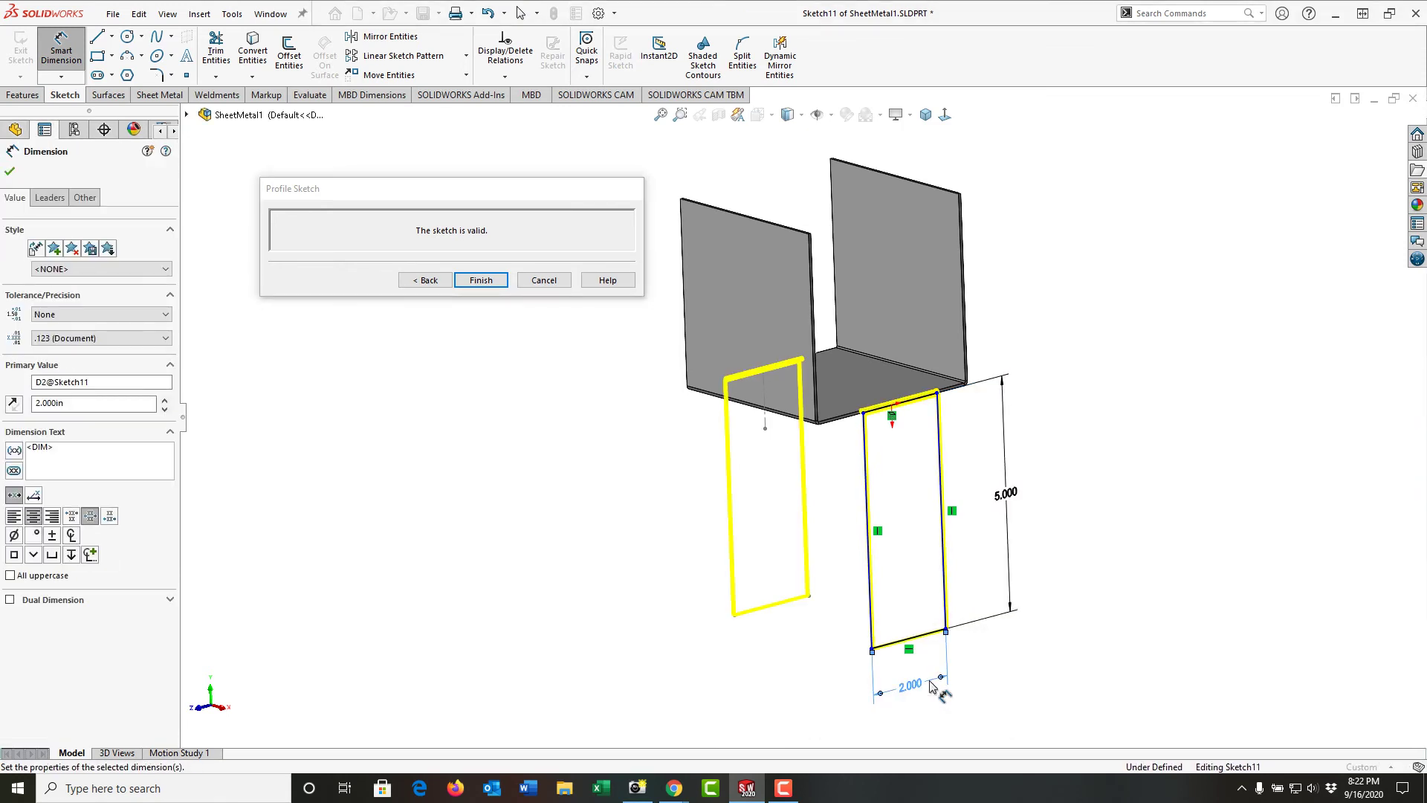
type("2")
key("Return")
Draw a vertical line down from the base edge inside the profile and convert it to construction geometry
key("Escape")
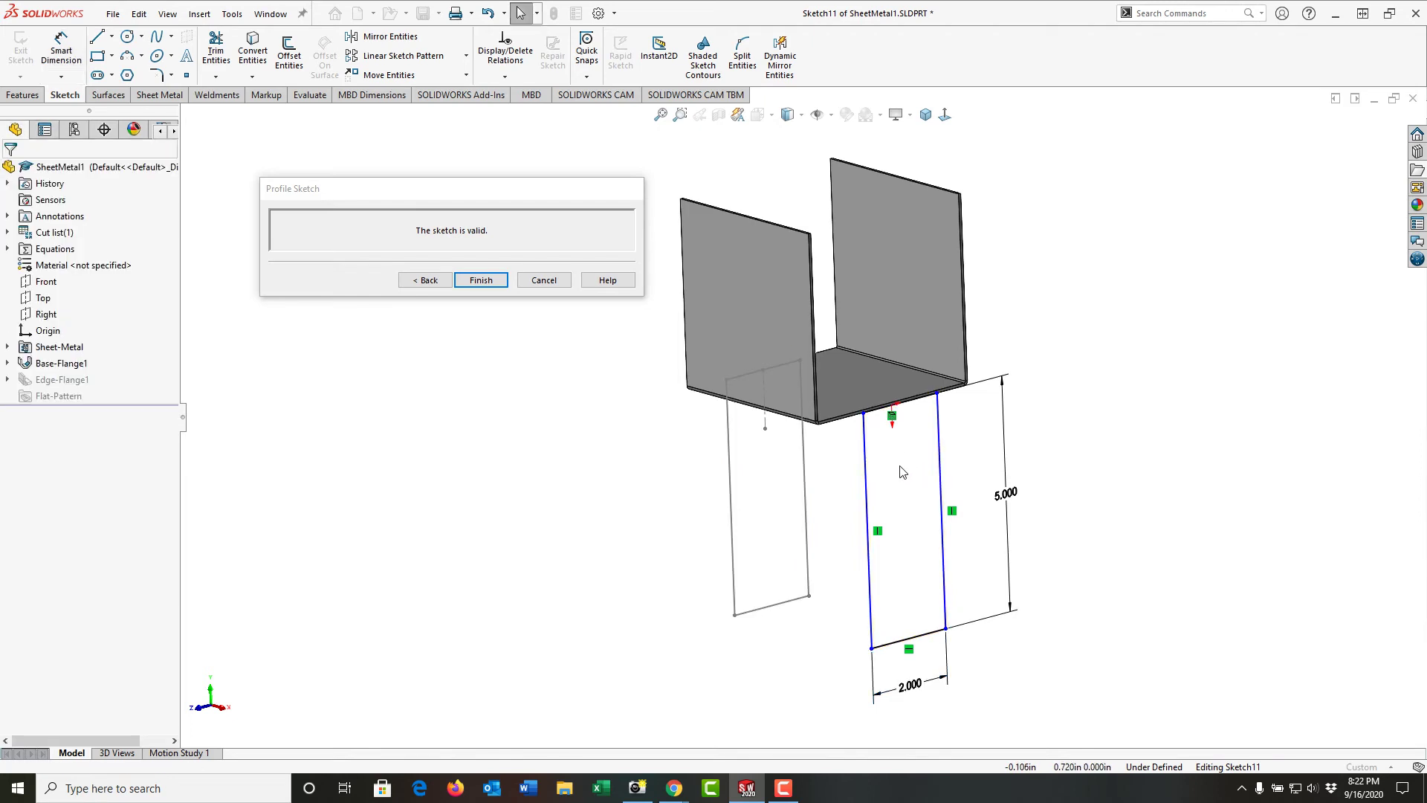
key("l")
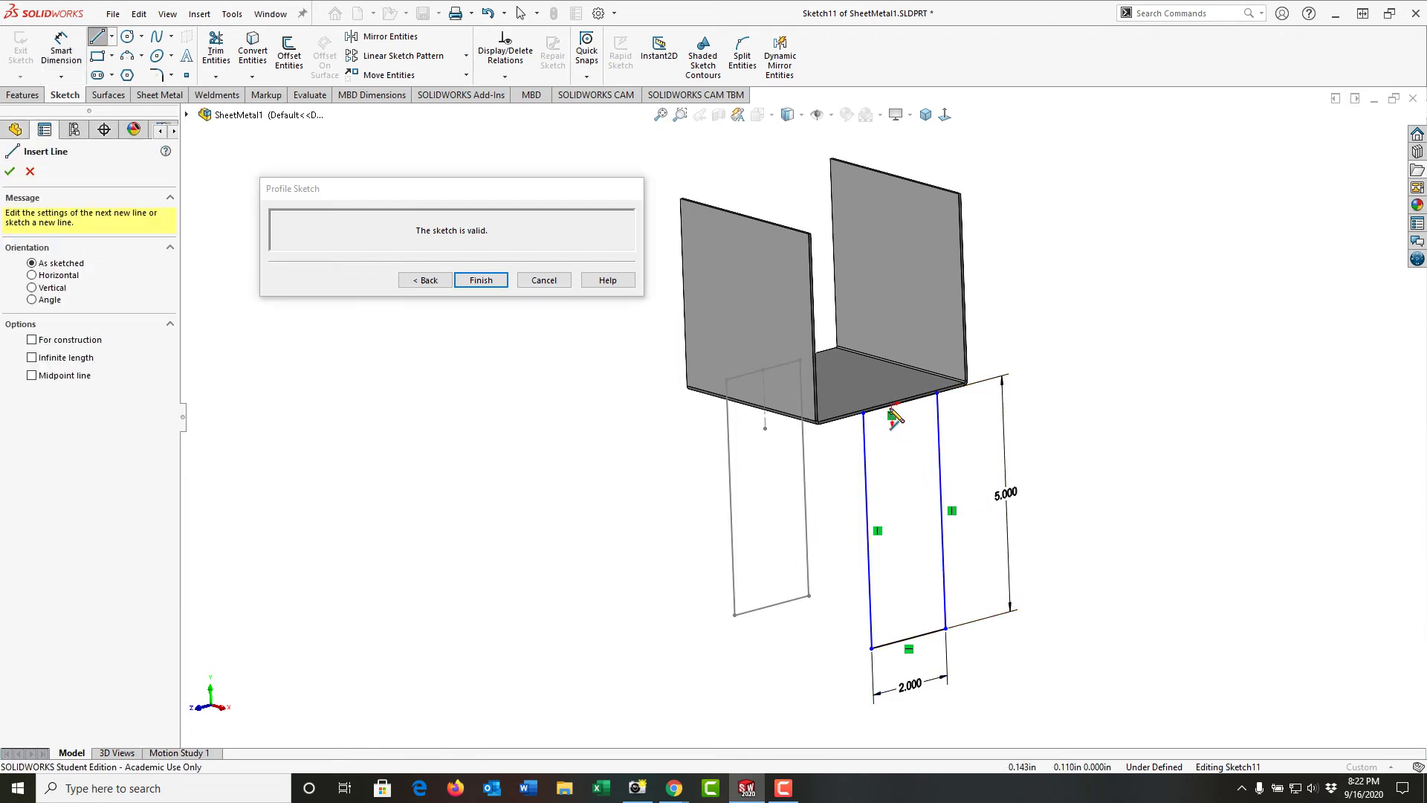
left_click(892, 408)
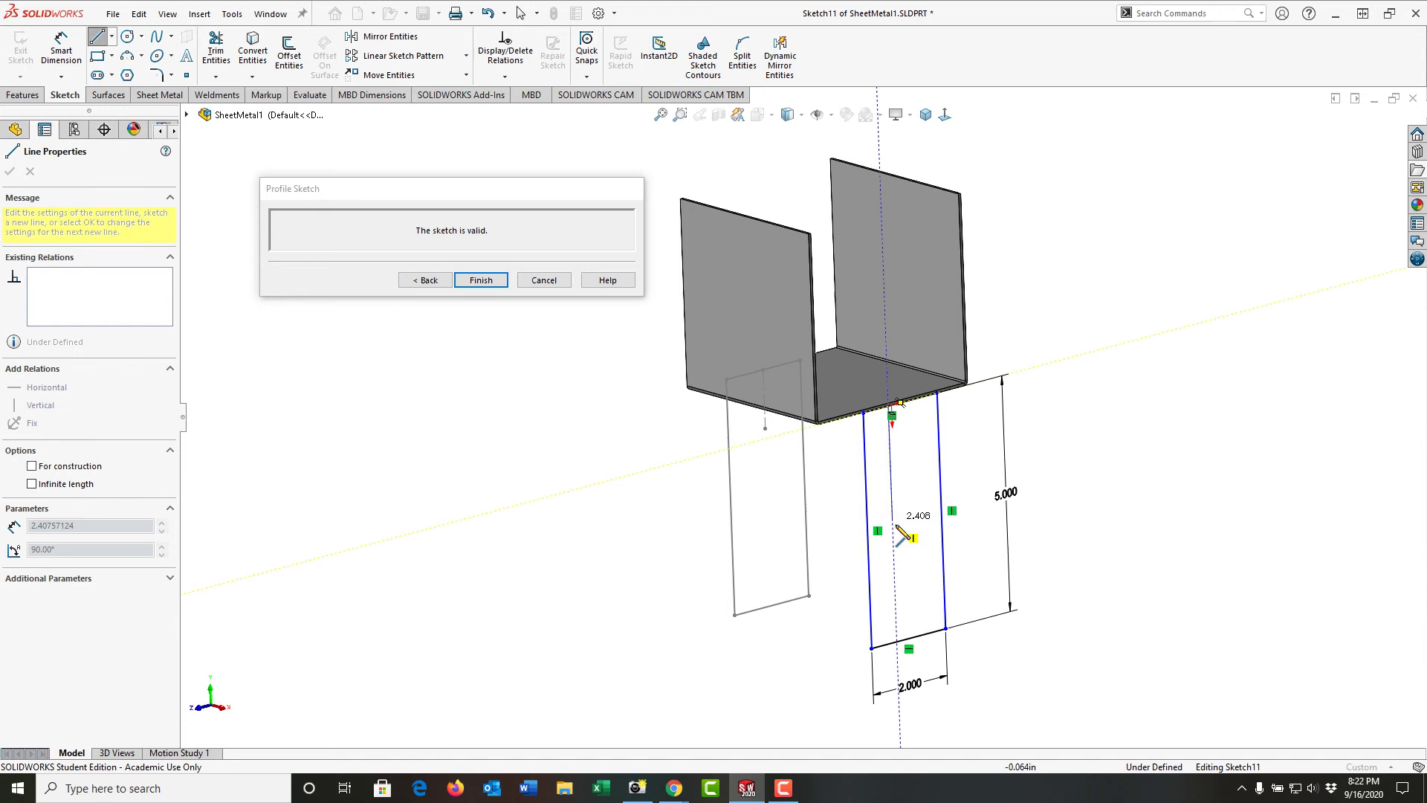
left_click(894, 538)
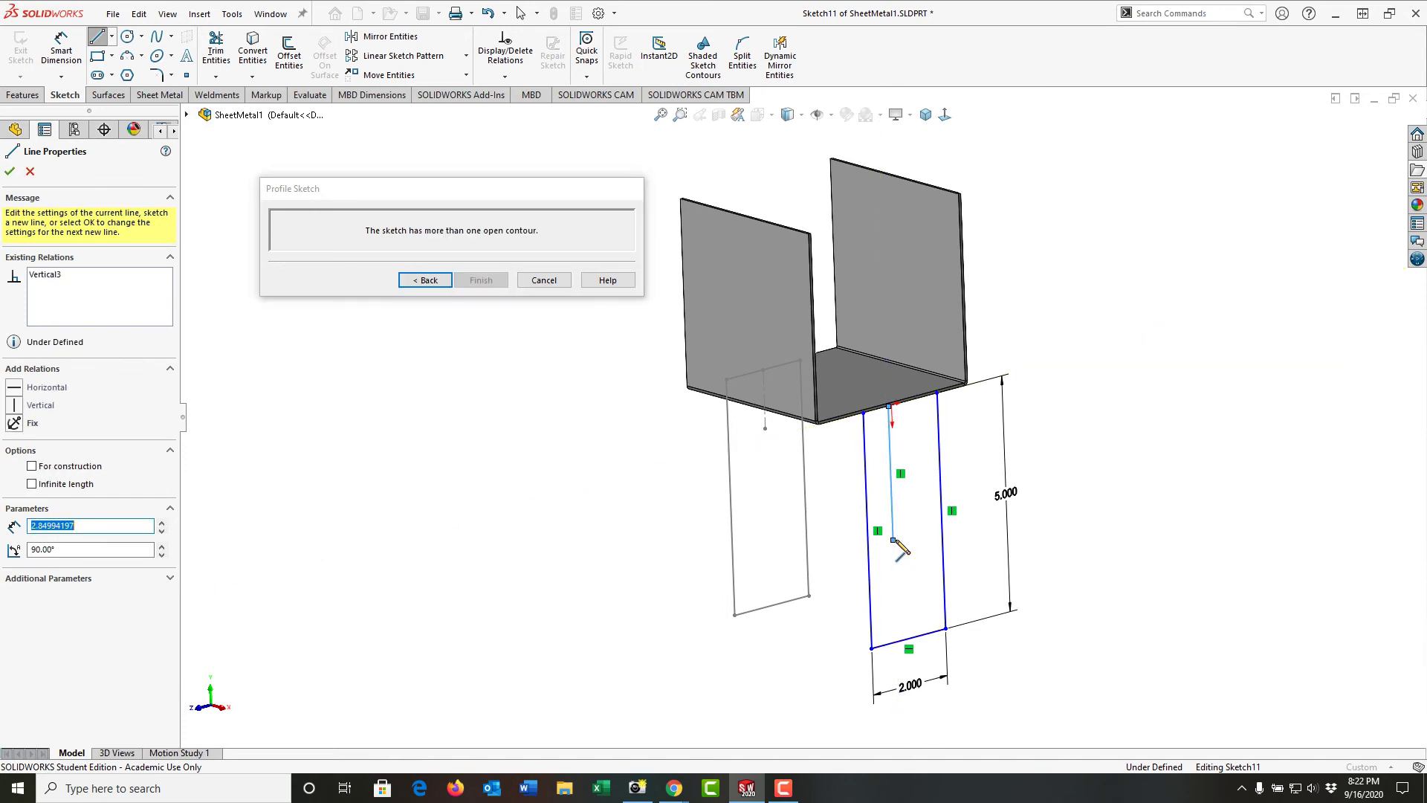
key("Escape")
left_click(893, 529)
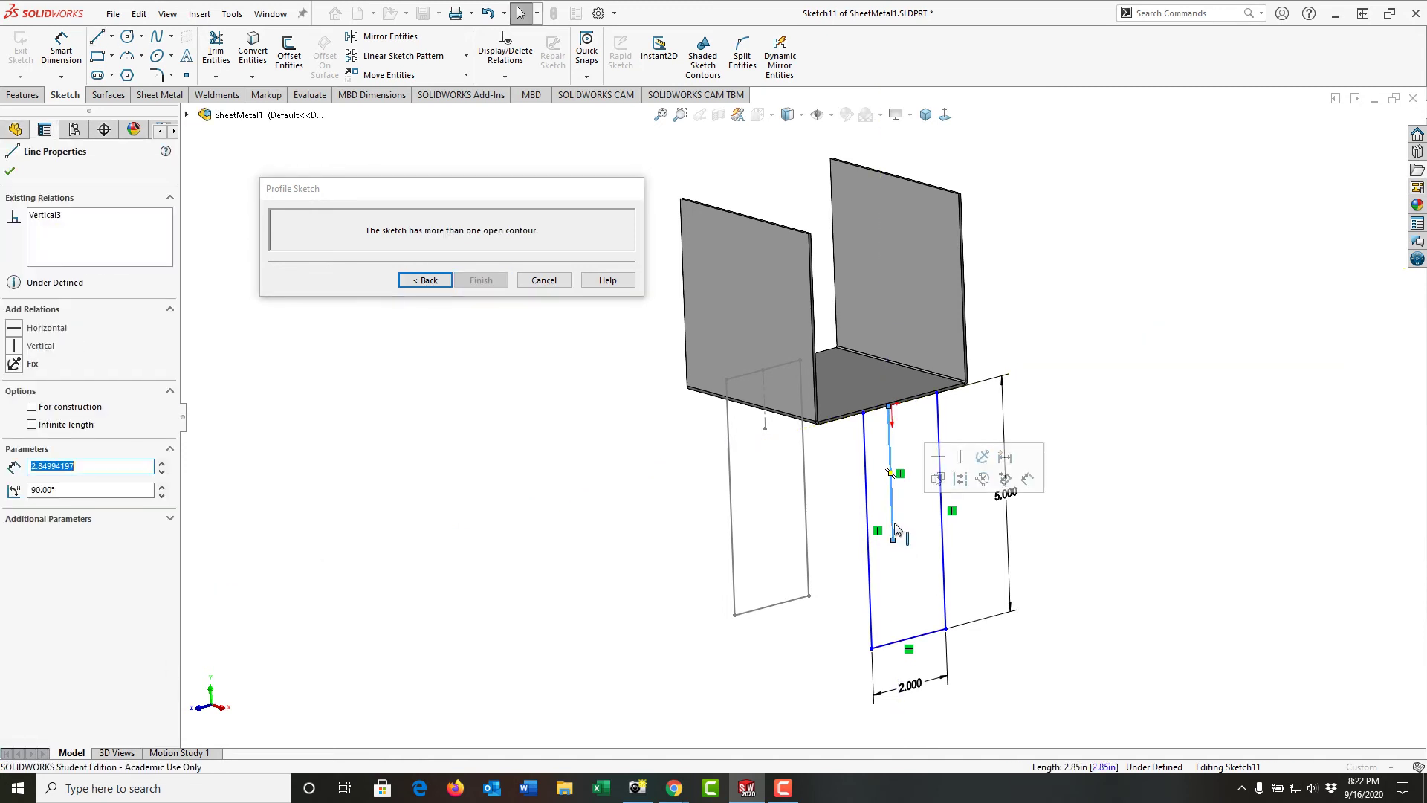
left_click(961, 480)
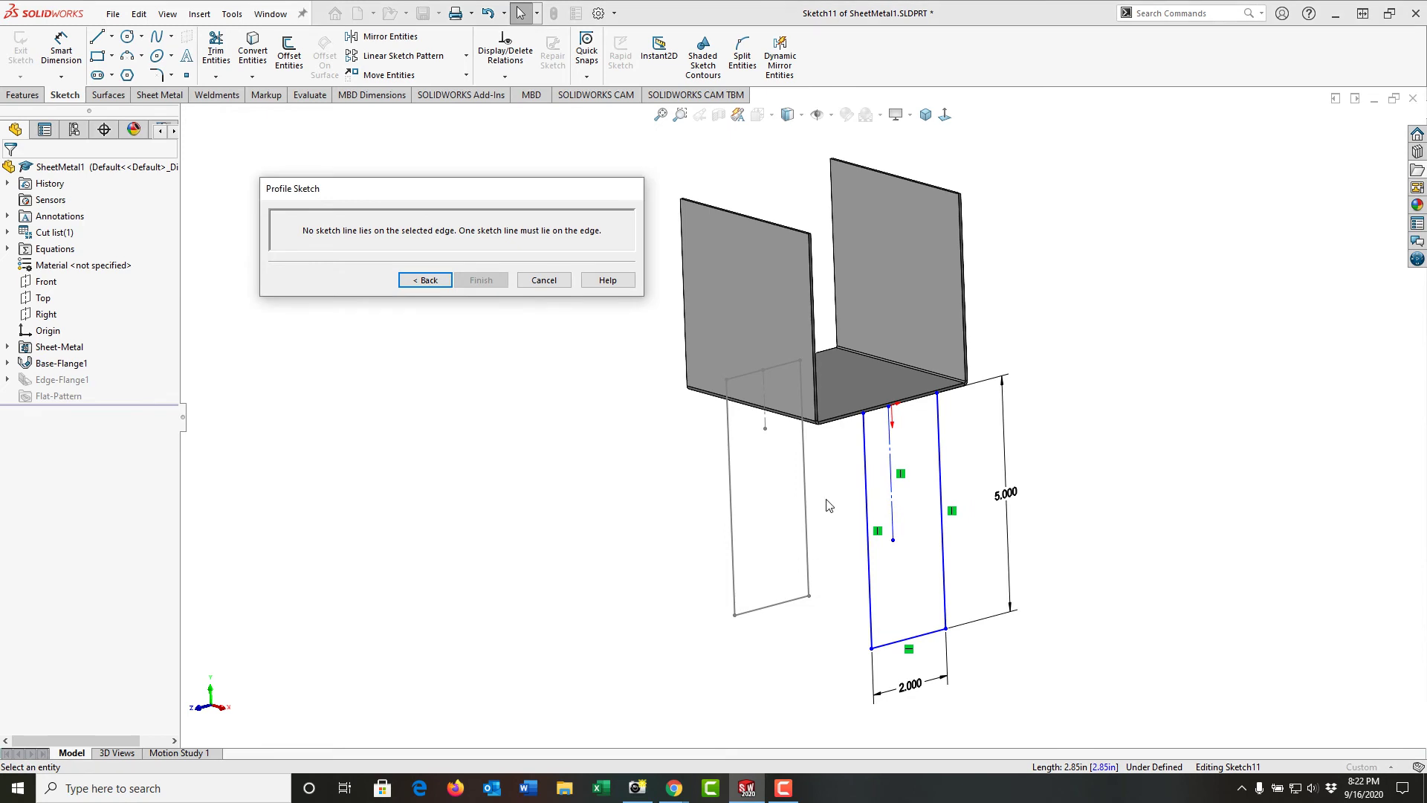
left_click(893, 519)
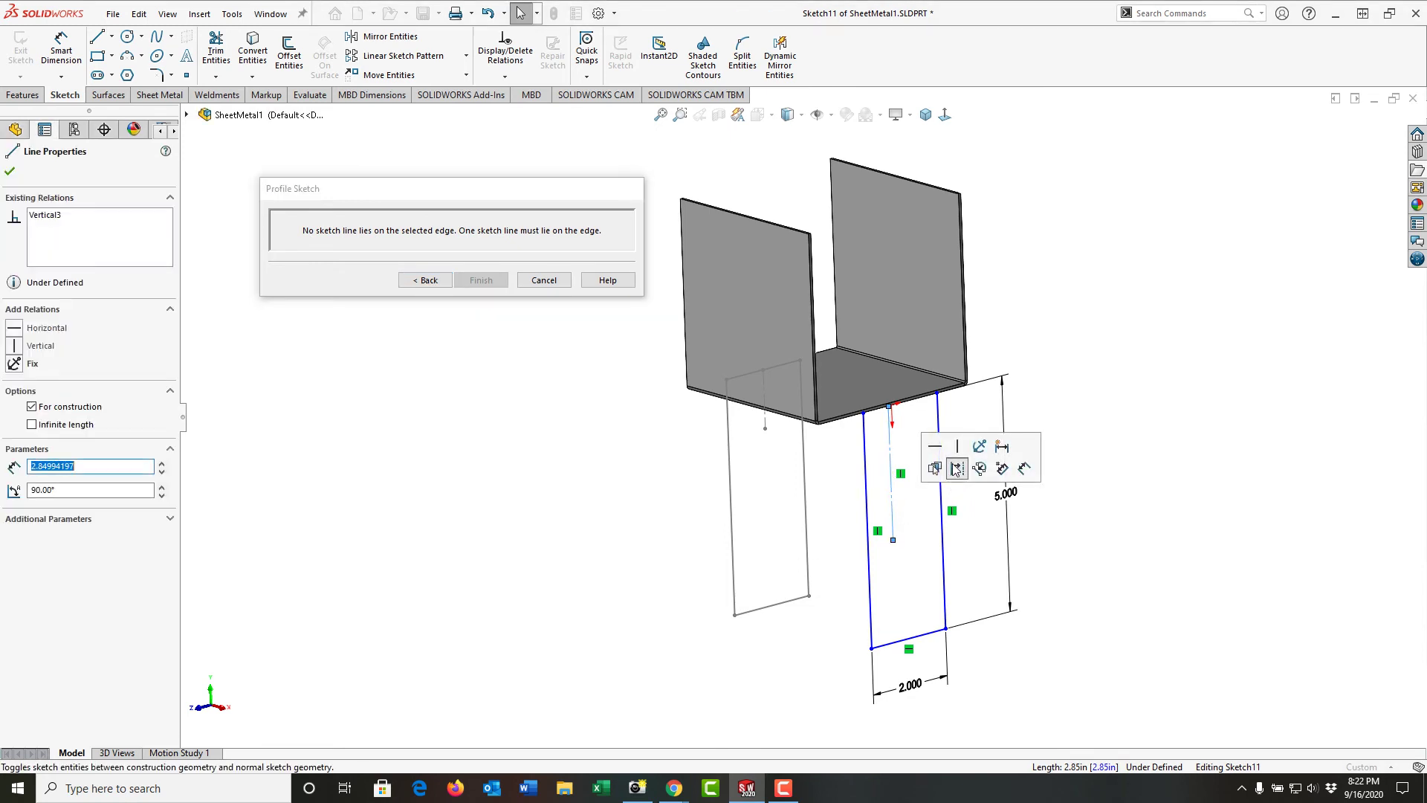
left_click(1141, 436)
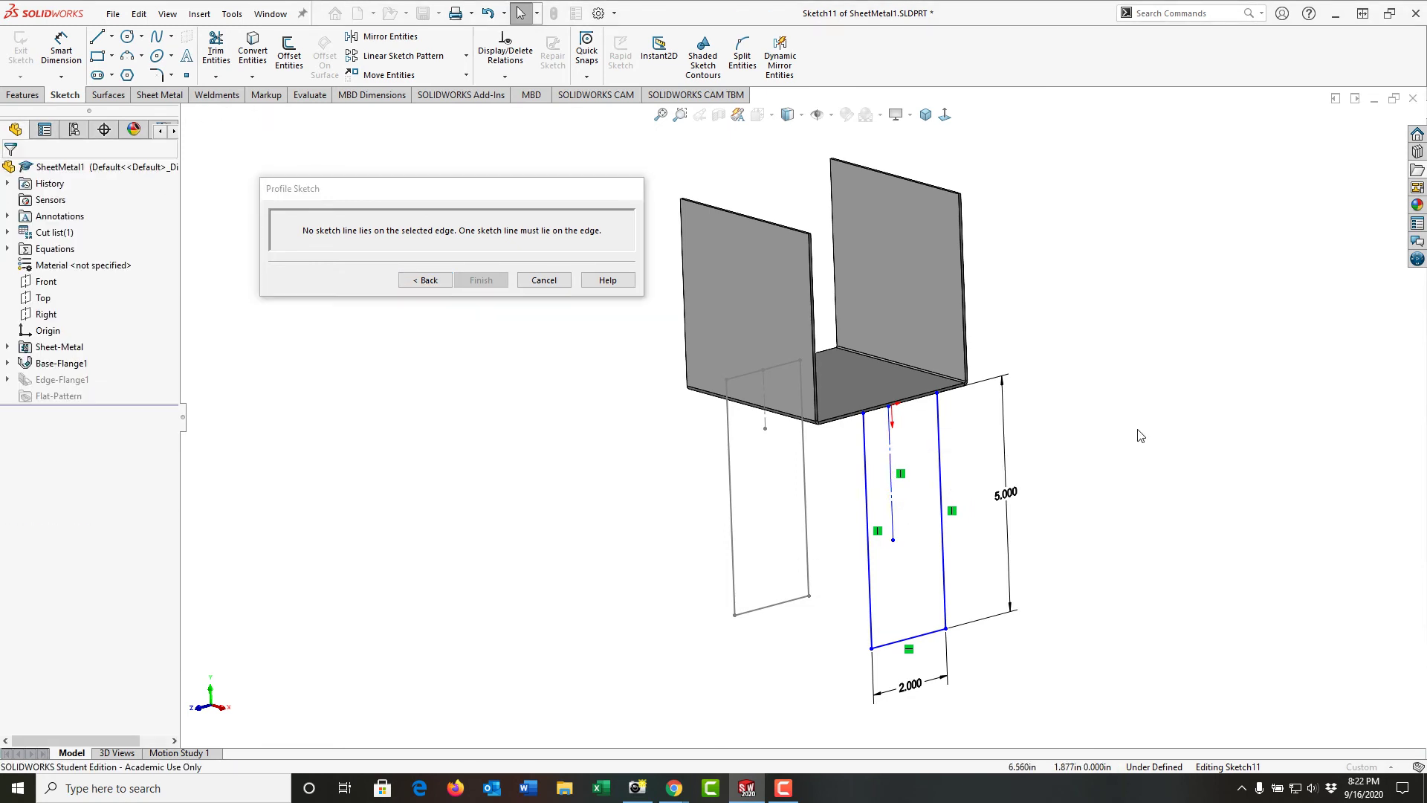
Snap the centerline's end to the origin and make both side lines symmetric about it
key("ctrl+8")
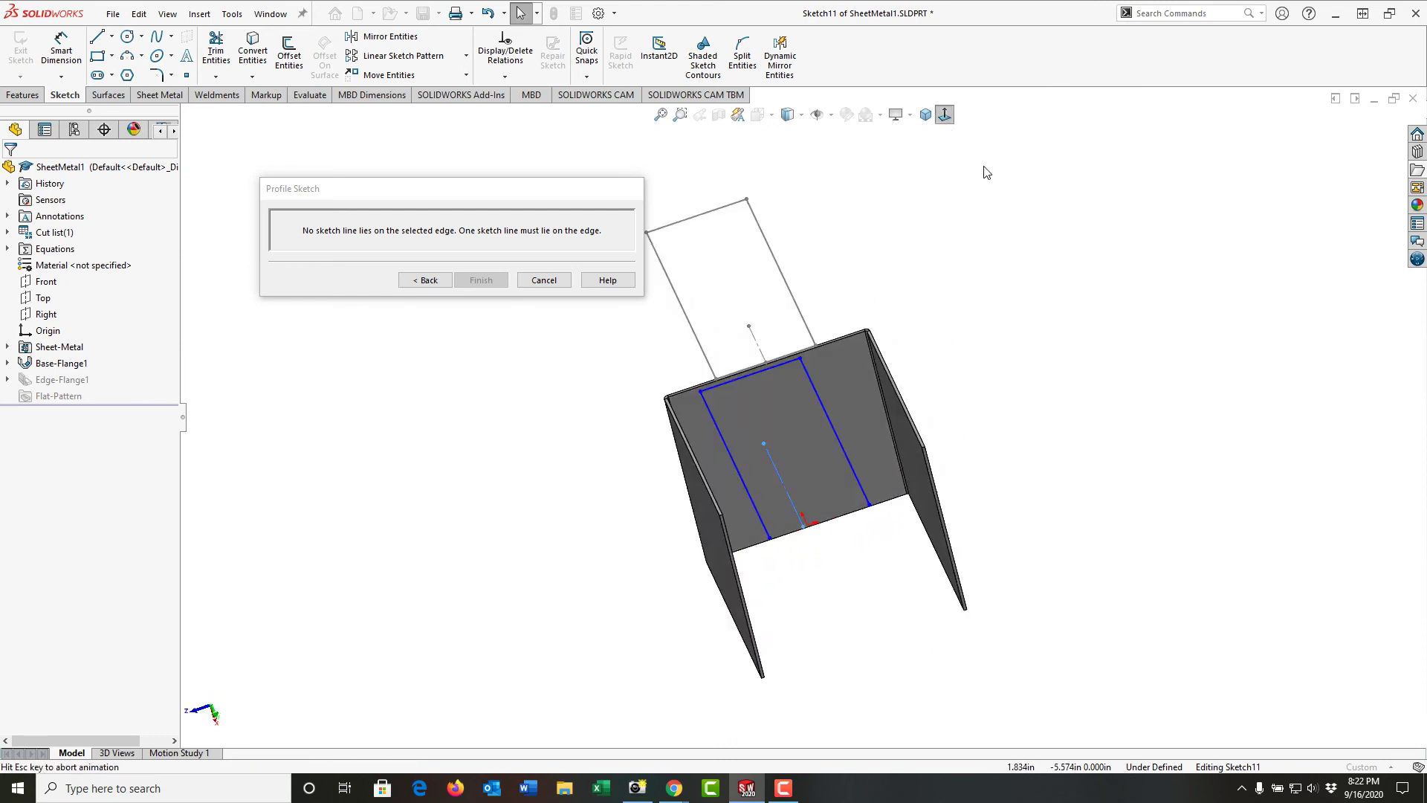
left_click_drag(762, 478, 768, 476)
left_click(775, 546)
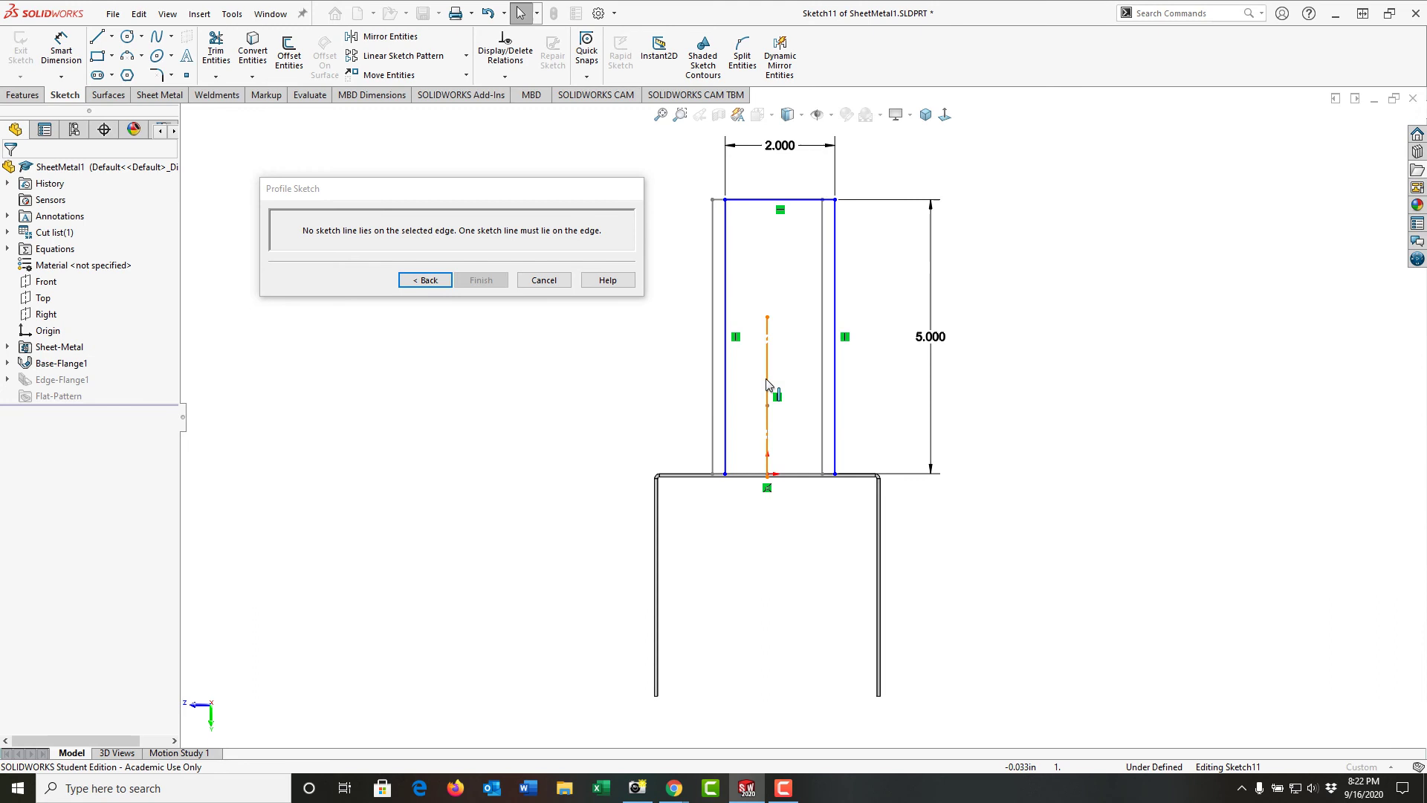
left_click(724, 419)
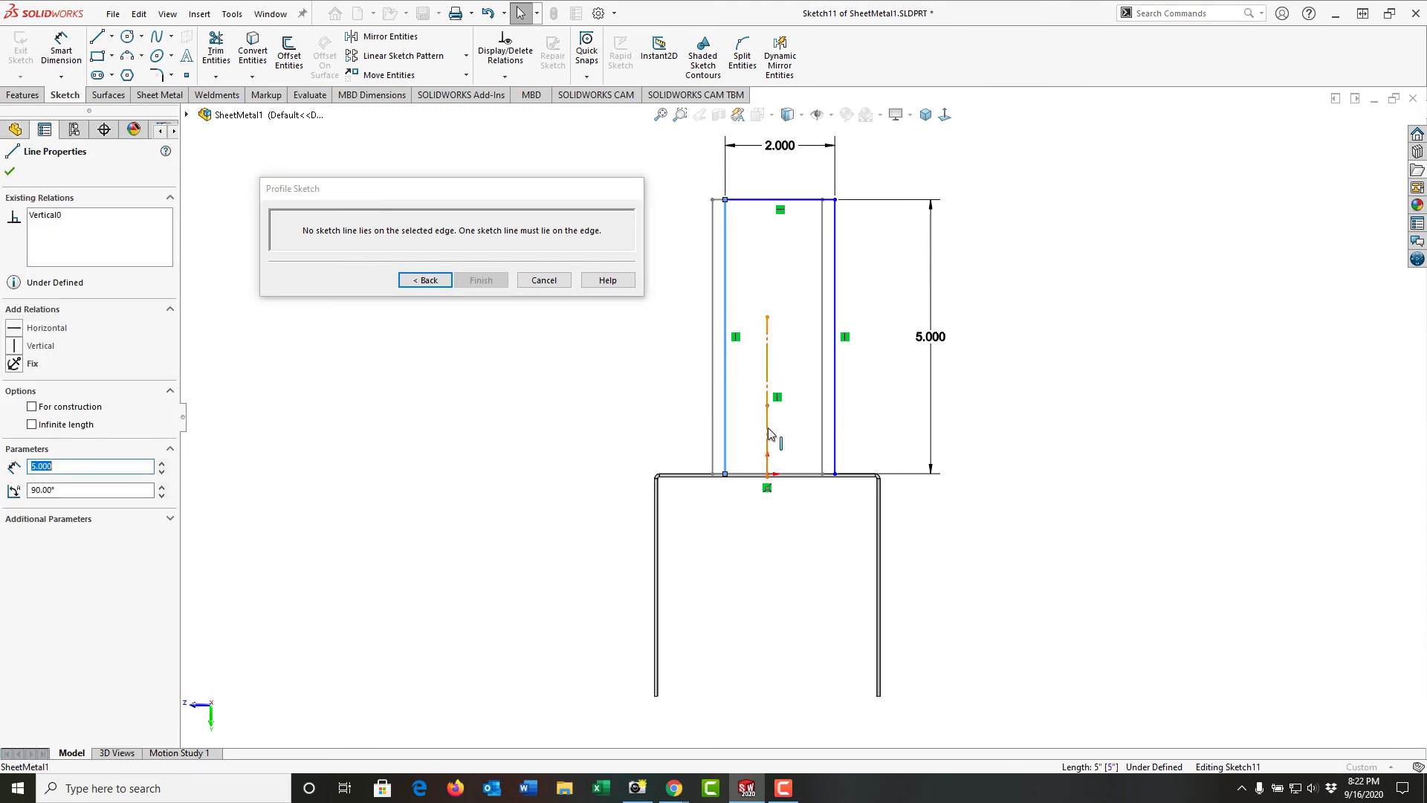
left_click(834, 442, "ctrl")
left_click(834, 441, "ctrl")
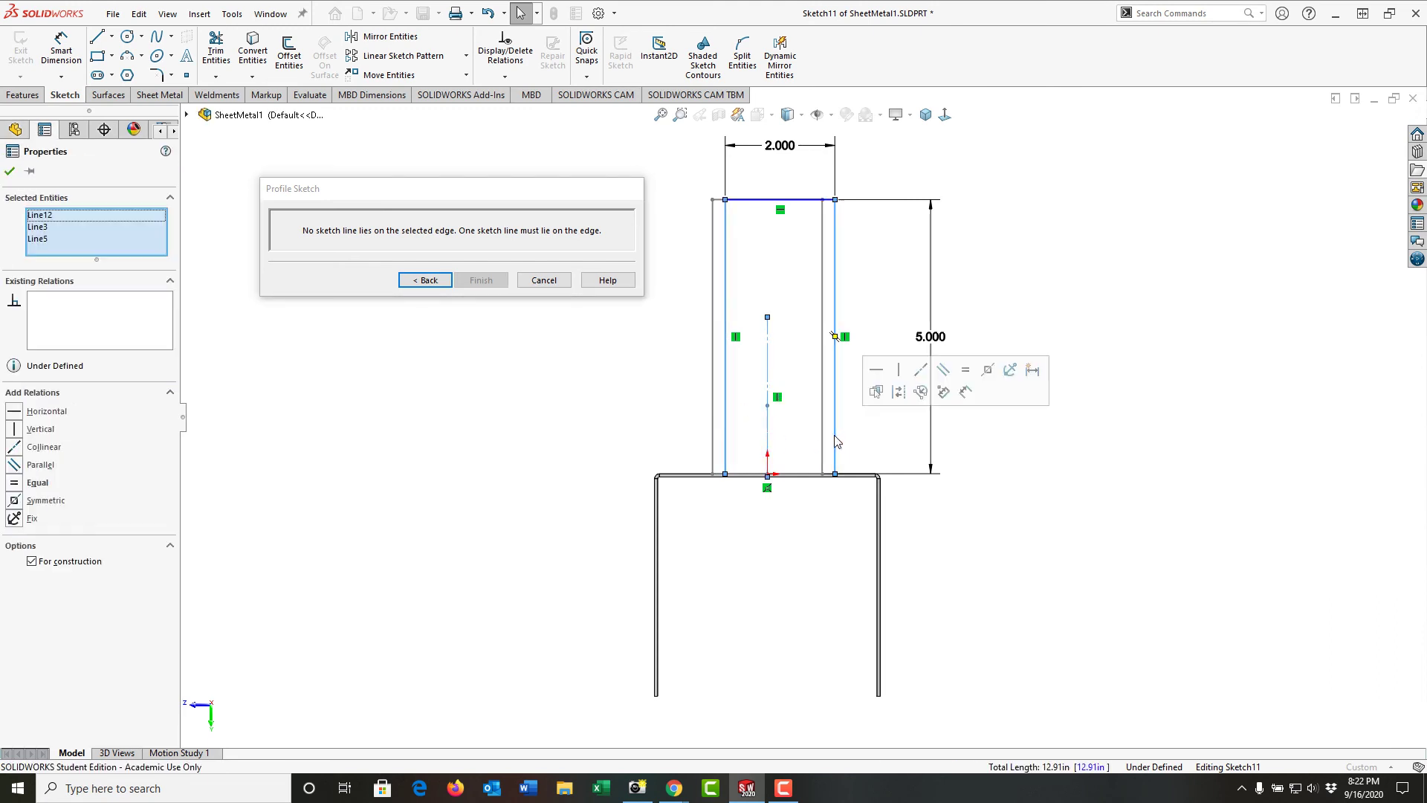
left_click(988, 372)
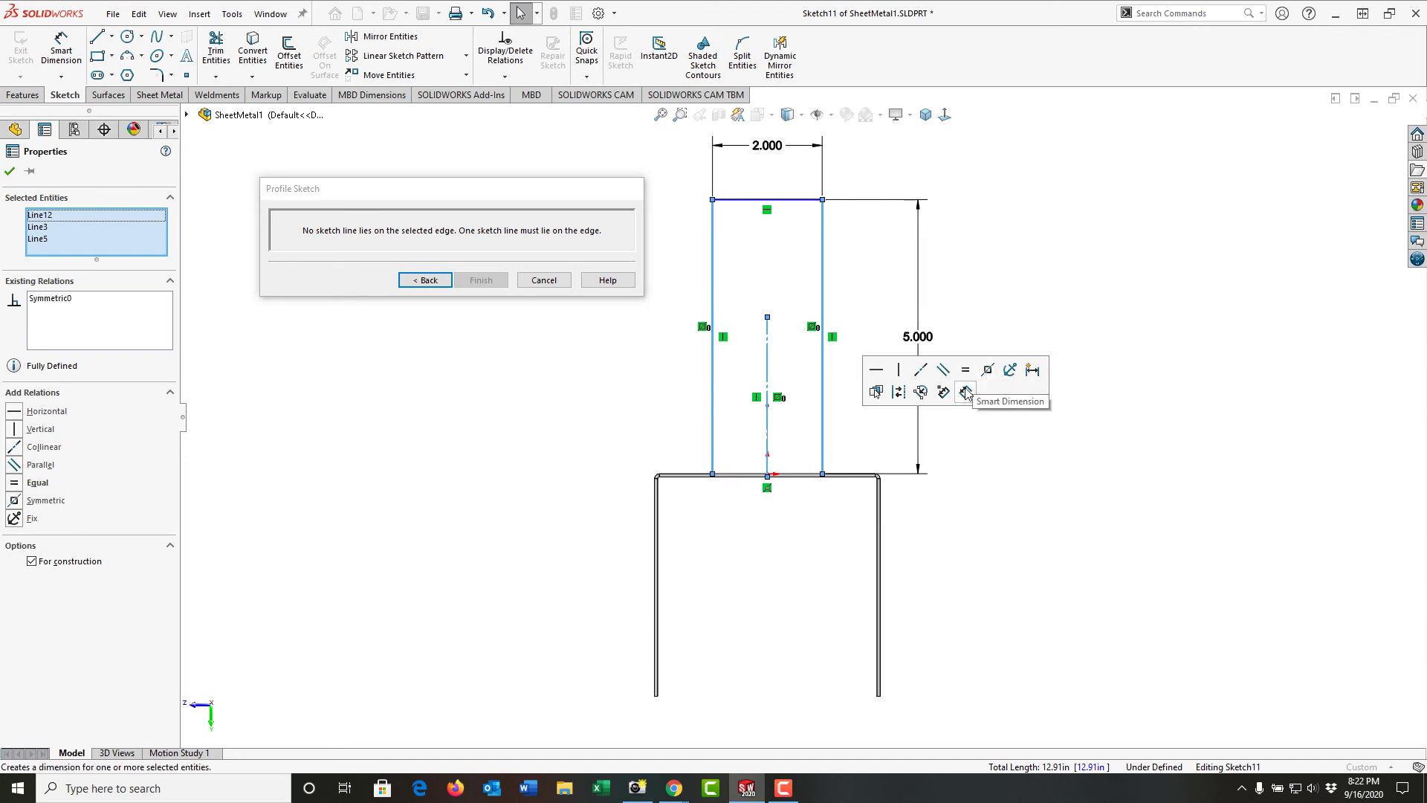
In isometric view, snap the left and right top endpoints of the second profile's side lines onto the base edge
left_click(930, 113)
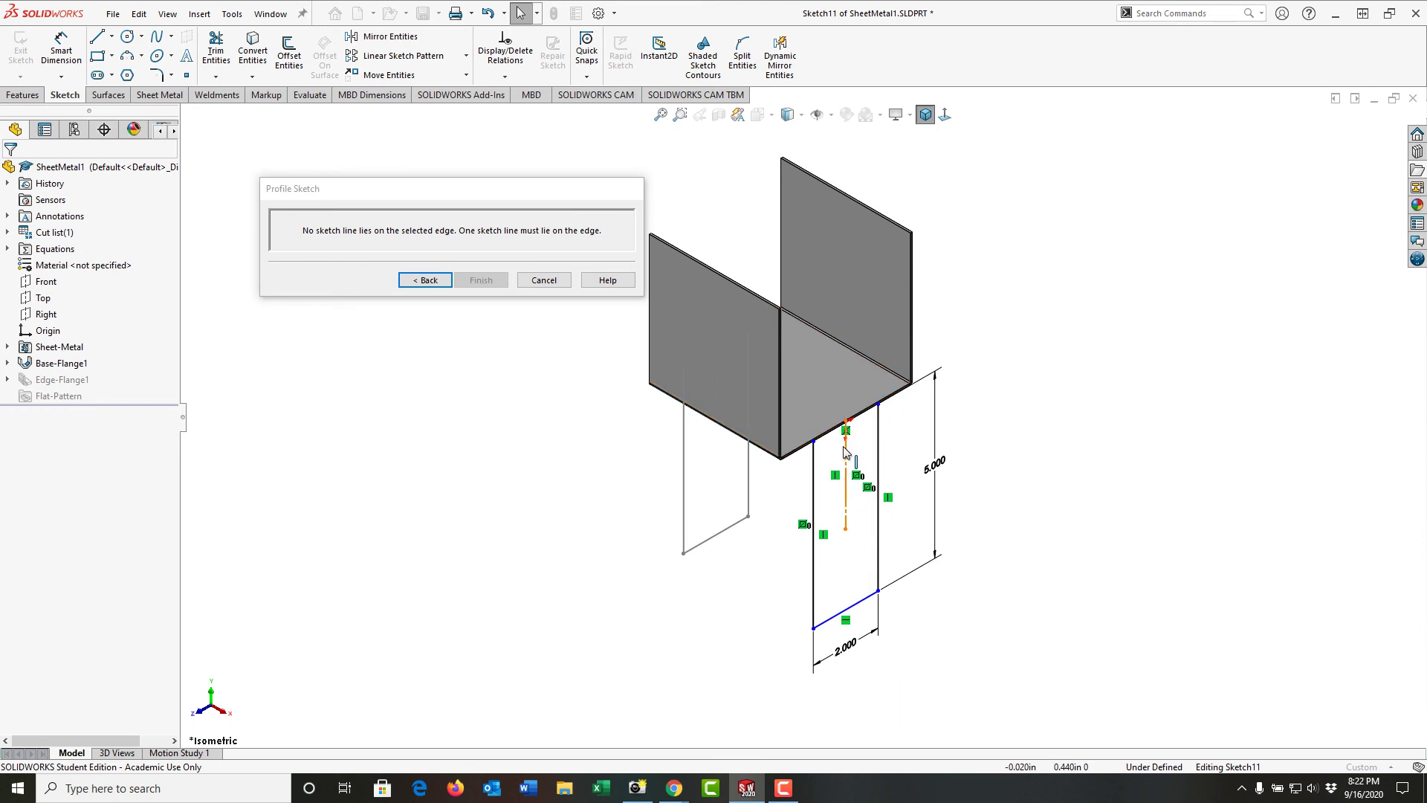
left_click(813, 444)
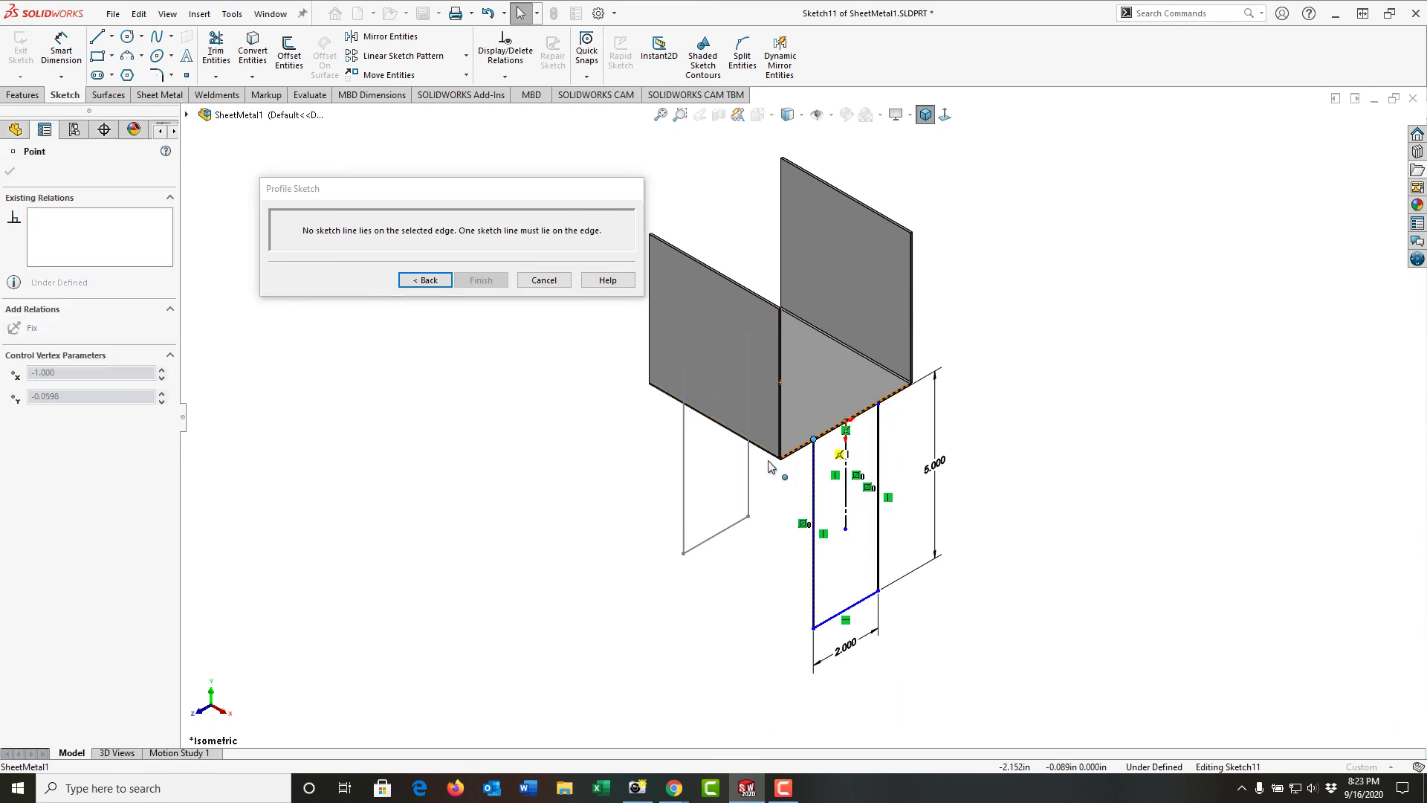
left_click_drag(813, 445, 797, 455)
key("Escape")
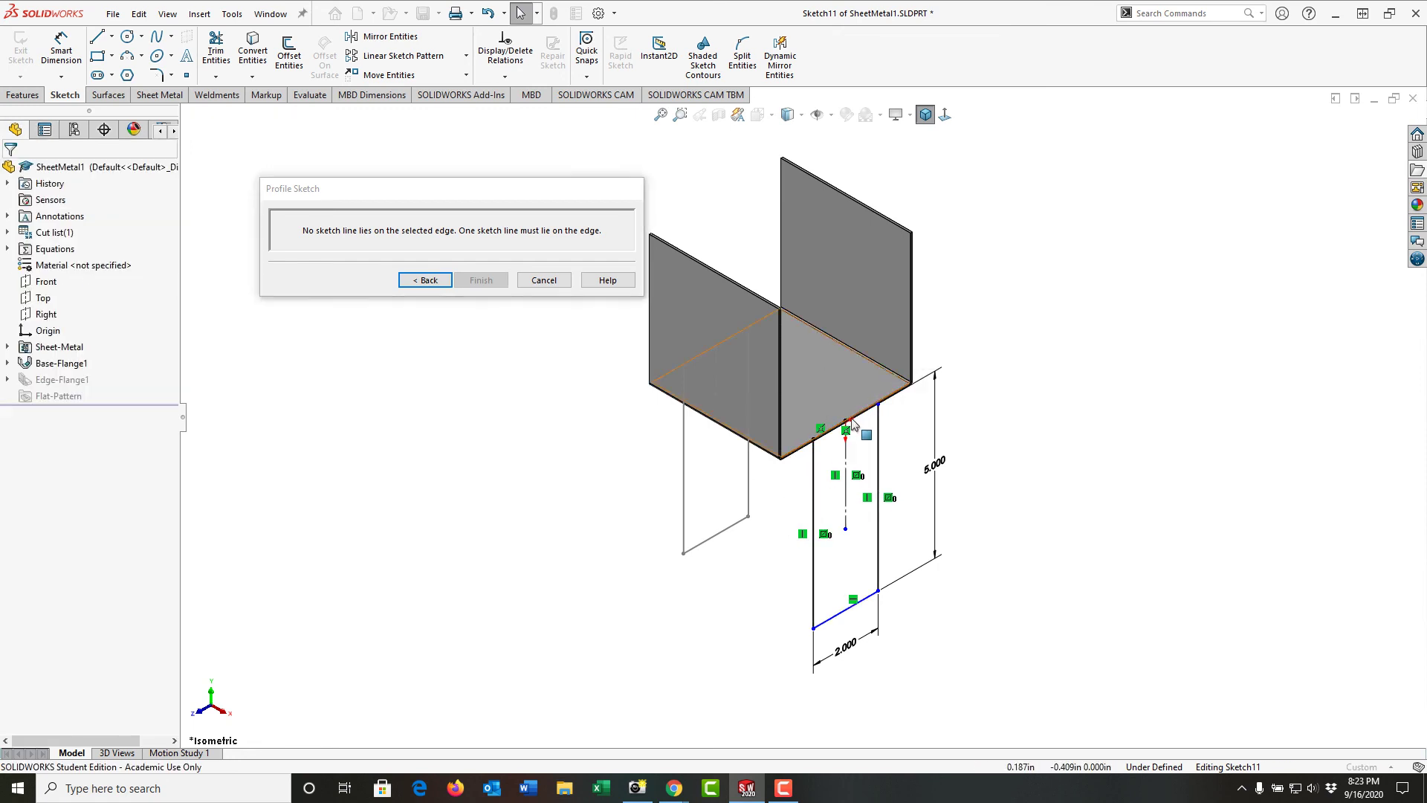
left_click(881, 405)
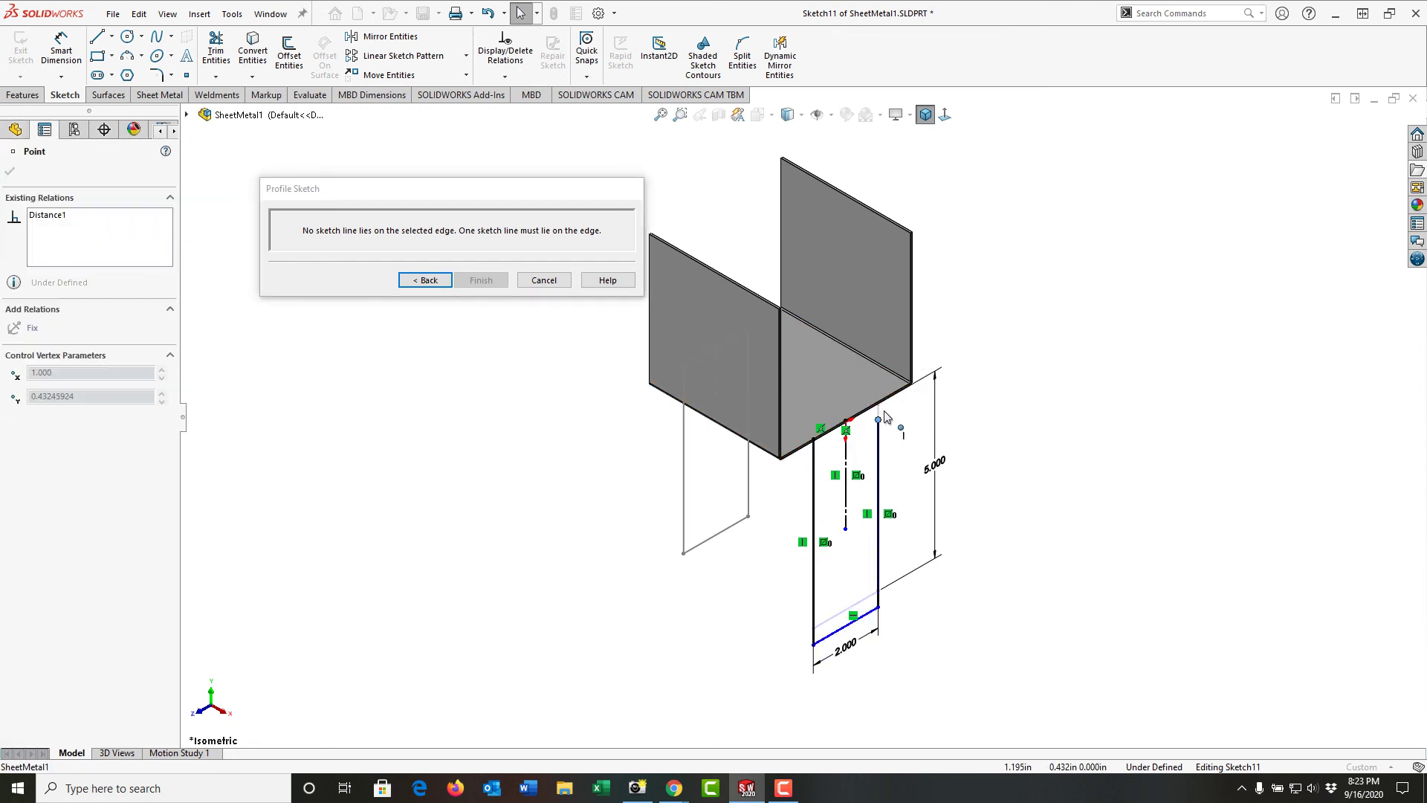
left_click_drag(882, 405, 883, 405)
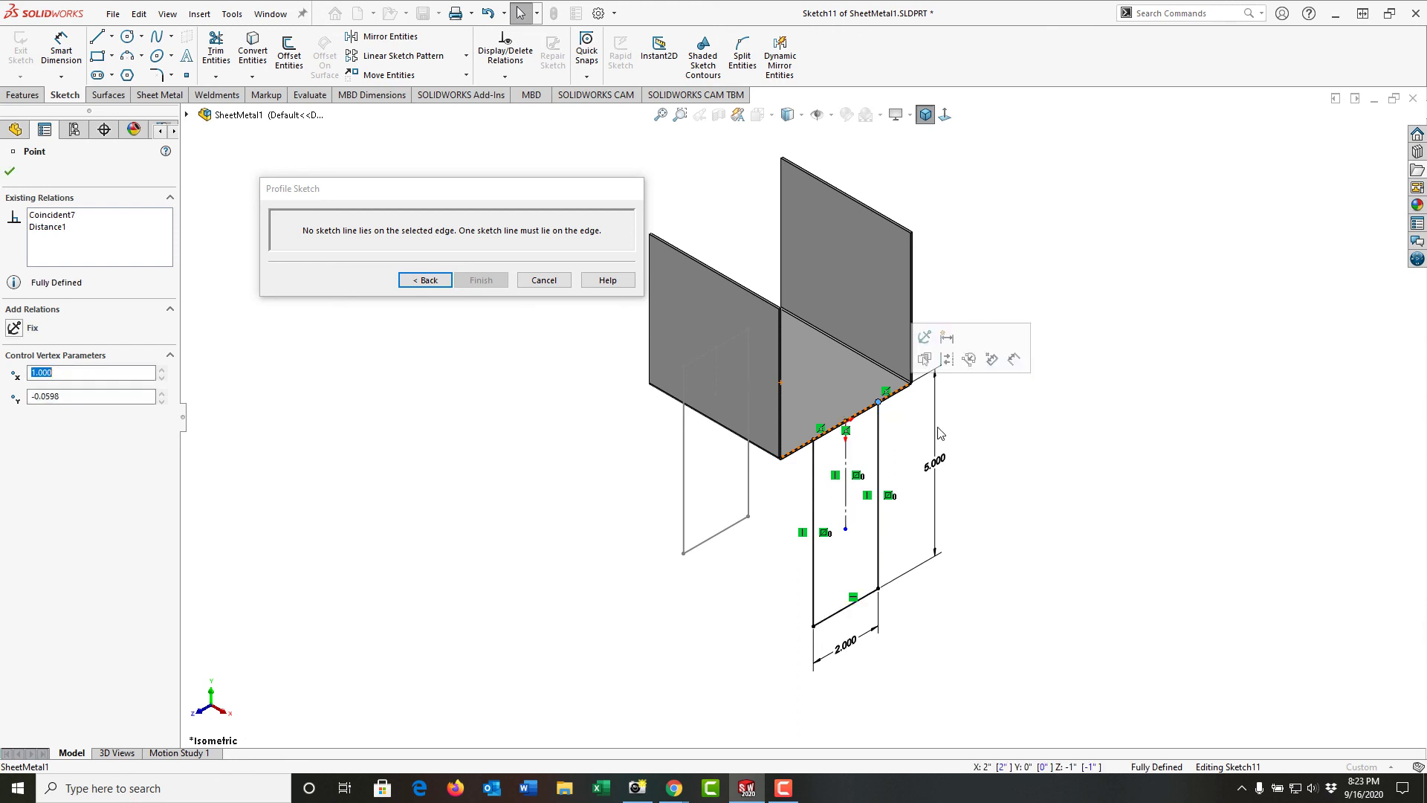
key("Escape")
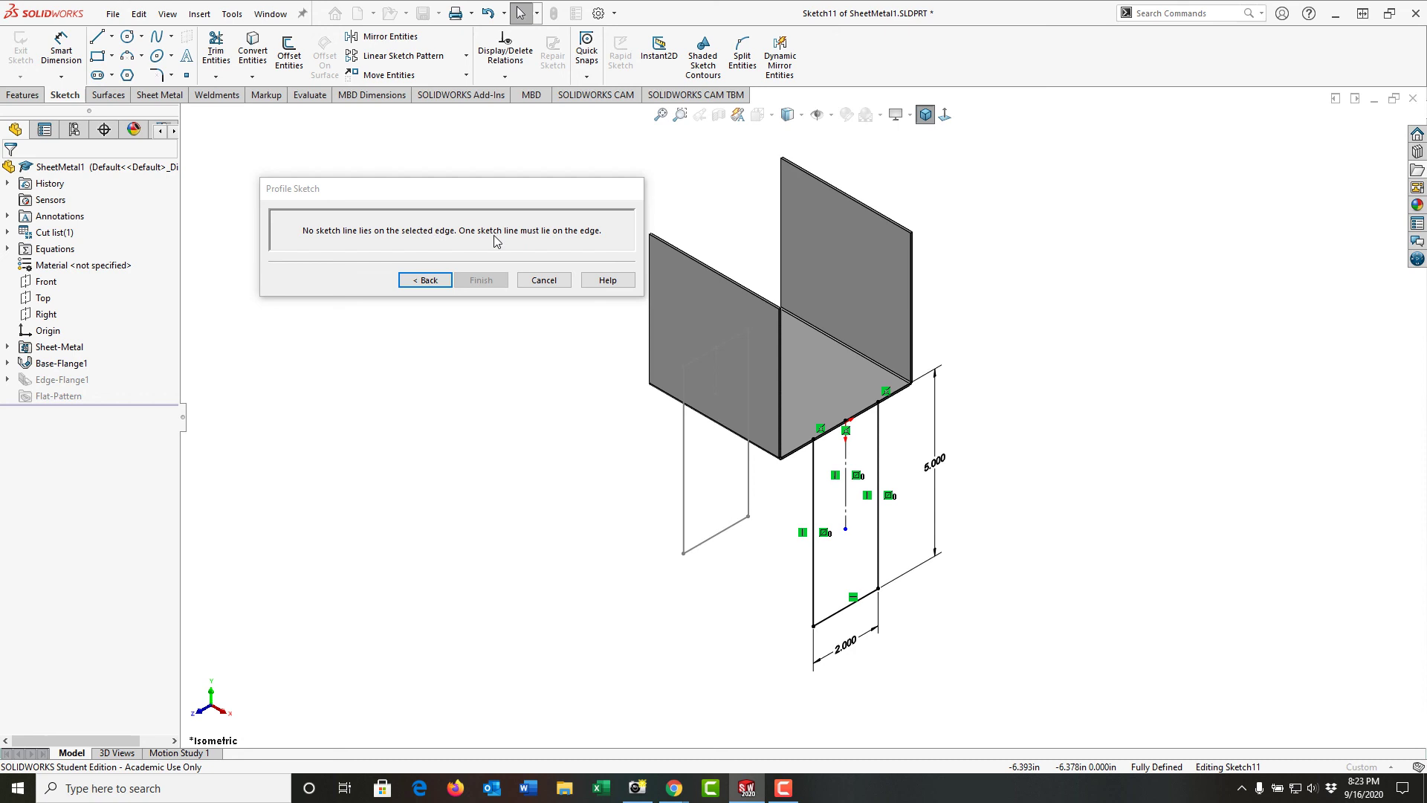
scroll(900, 446, "down", 2)
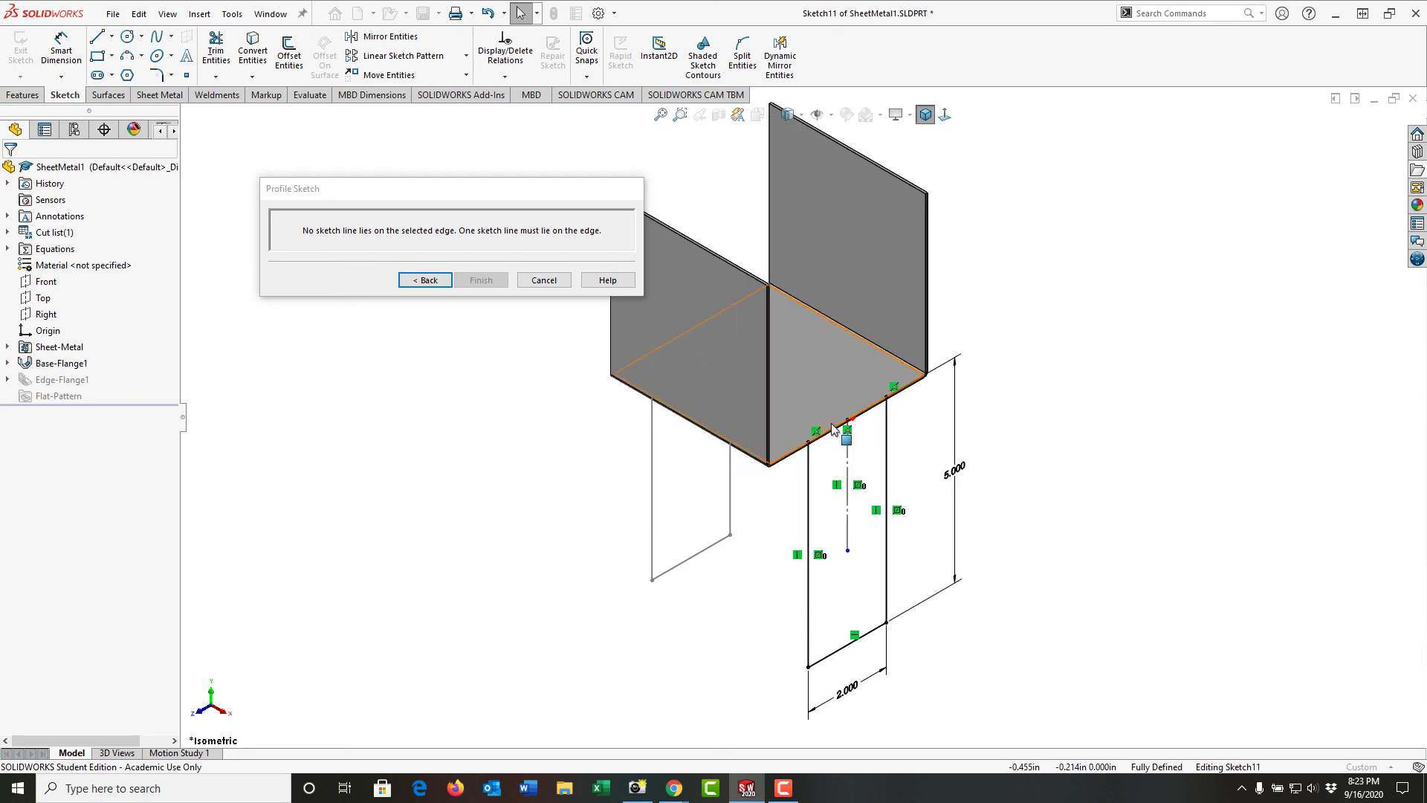
key("Up")
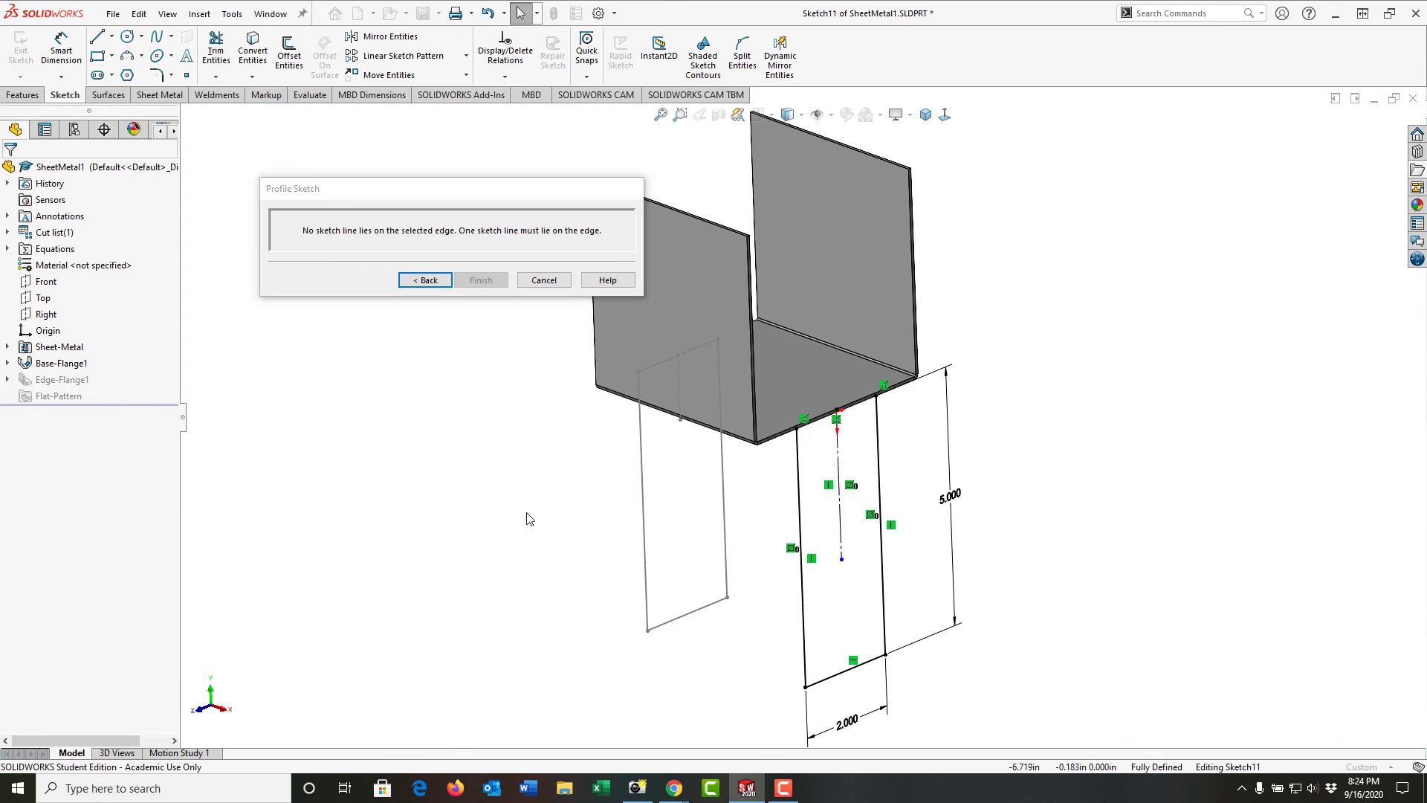
Draw a closing line between the two top corners along the base edge and finish the second flange profile
key("l")
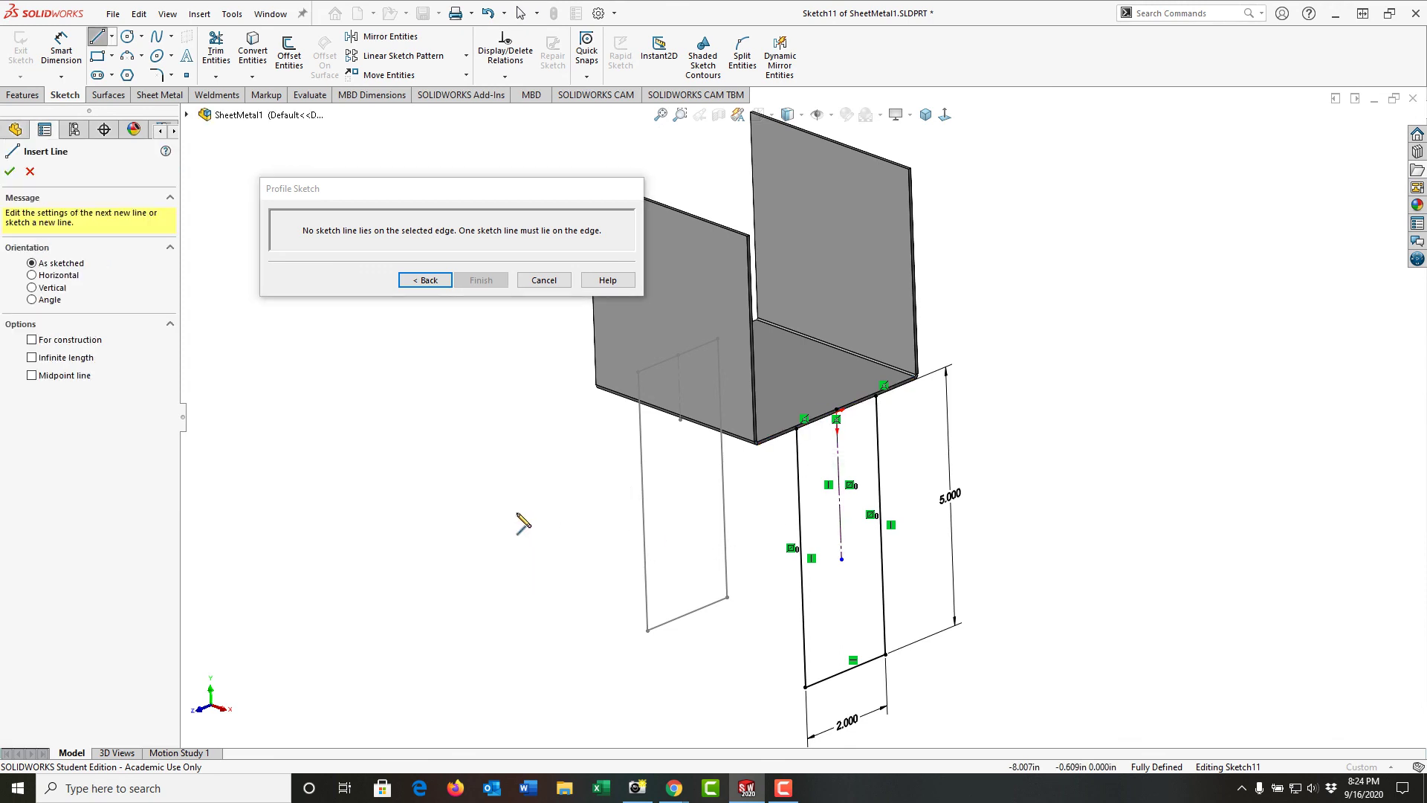
left_click(797, 430)
left_click(878, 397)
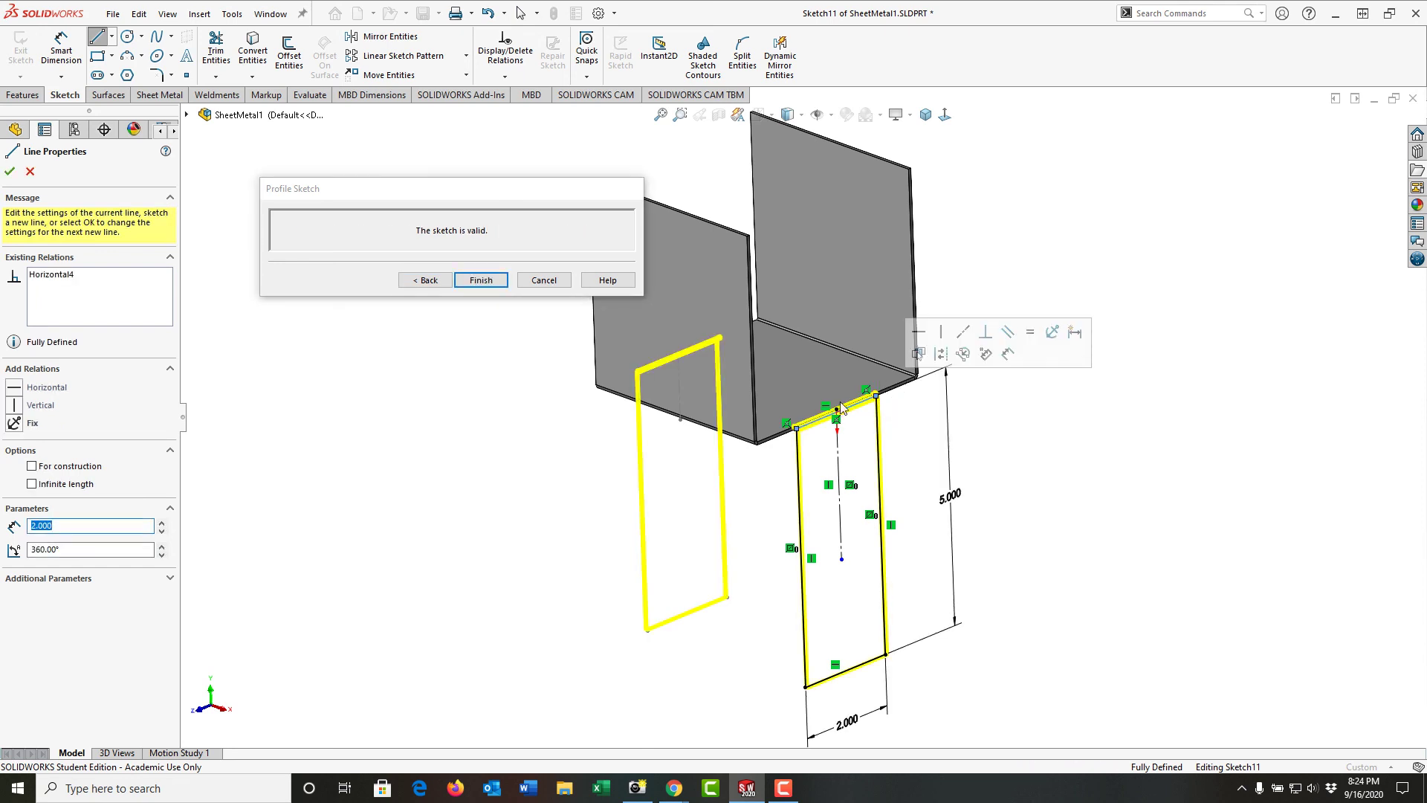
left_click(481, 280)
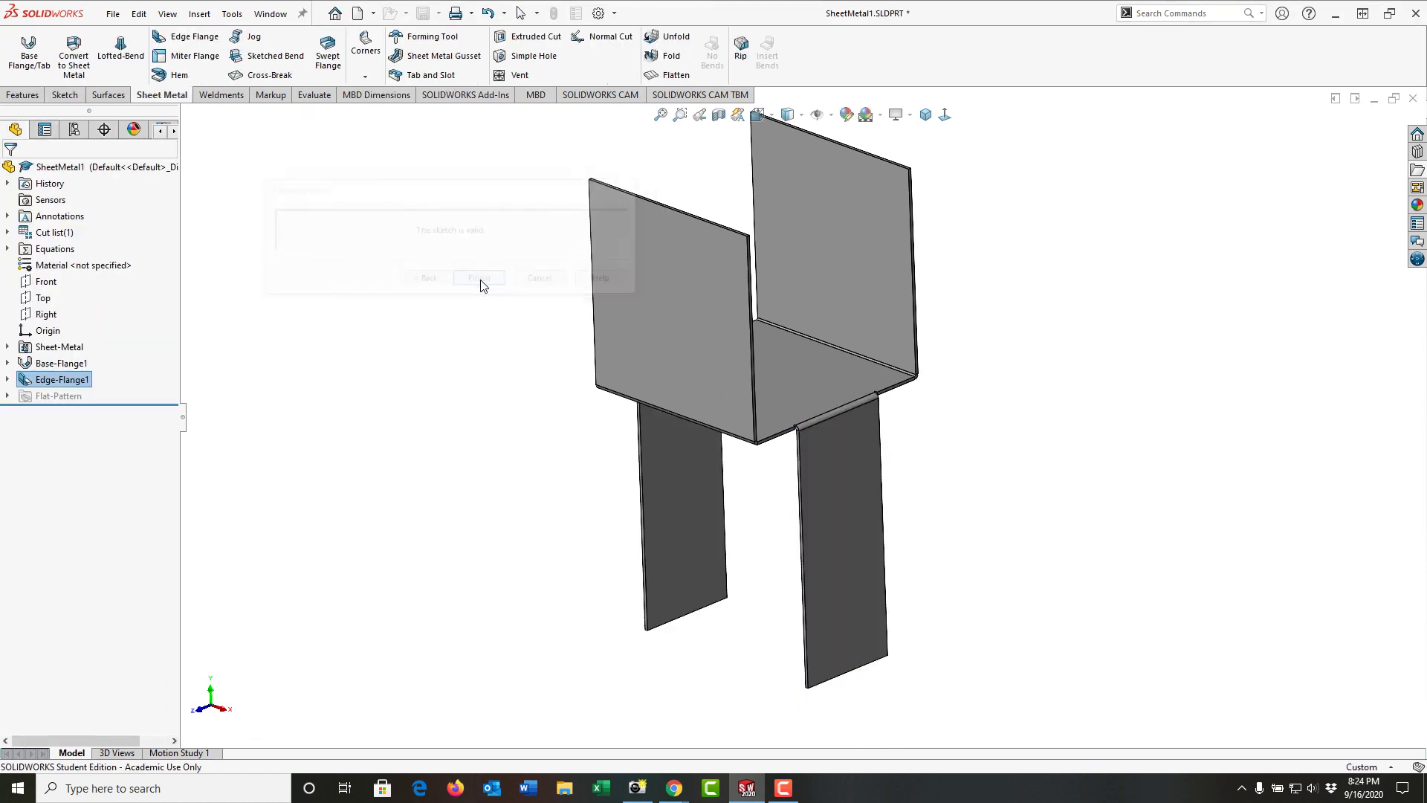
middle_click_drag(429, 454, 404, 407)
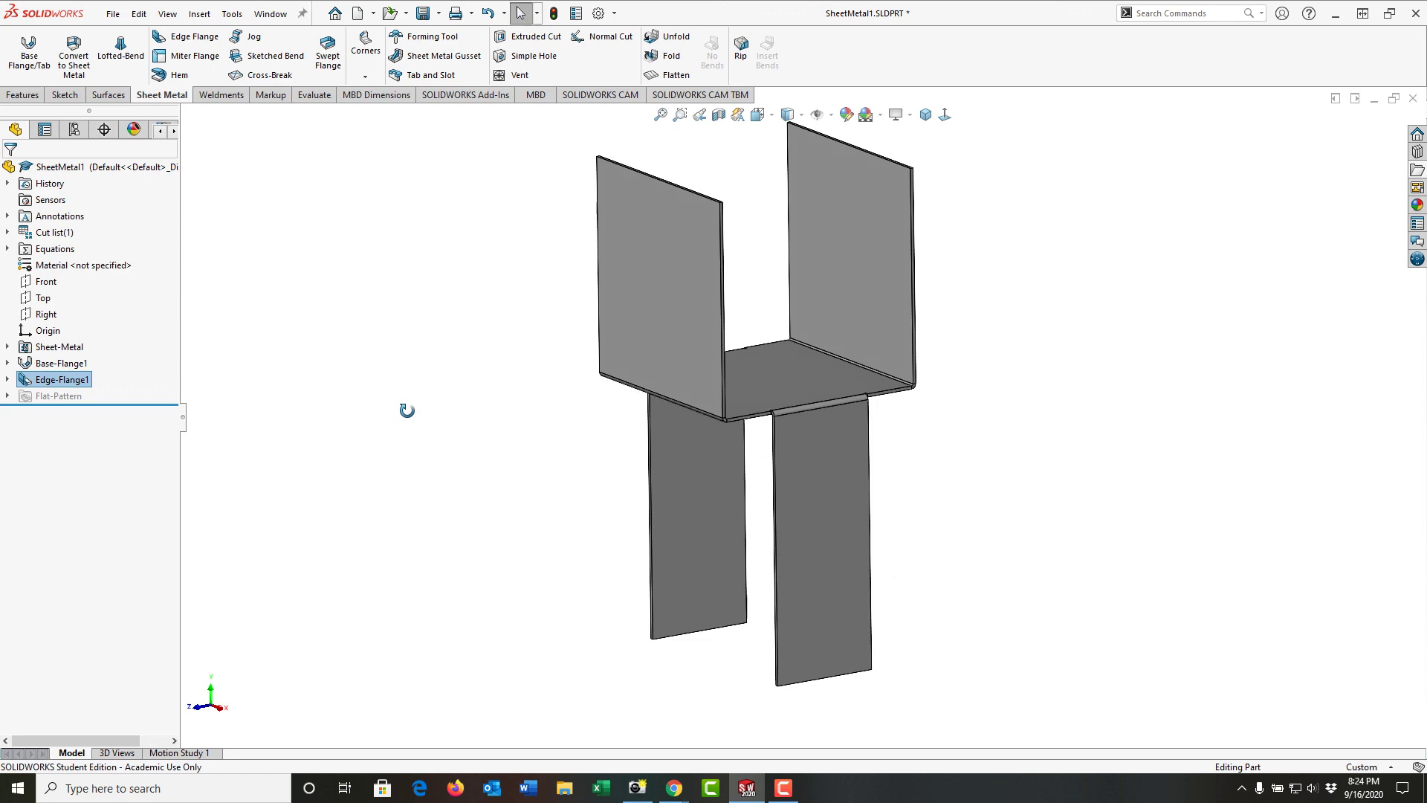
left_click(926, 117)
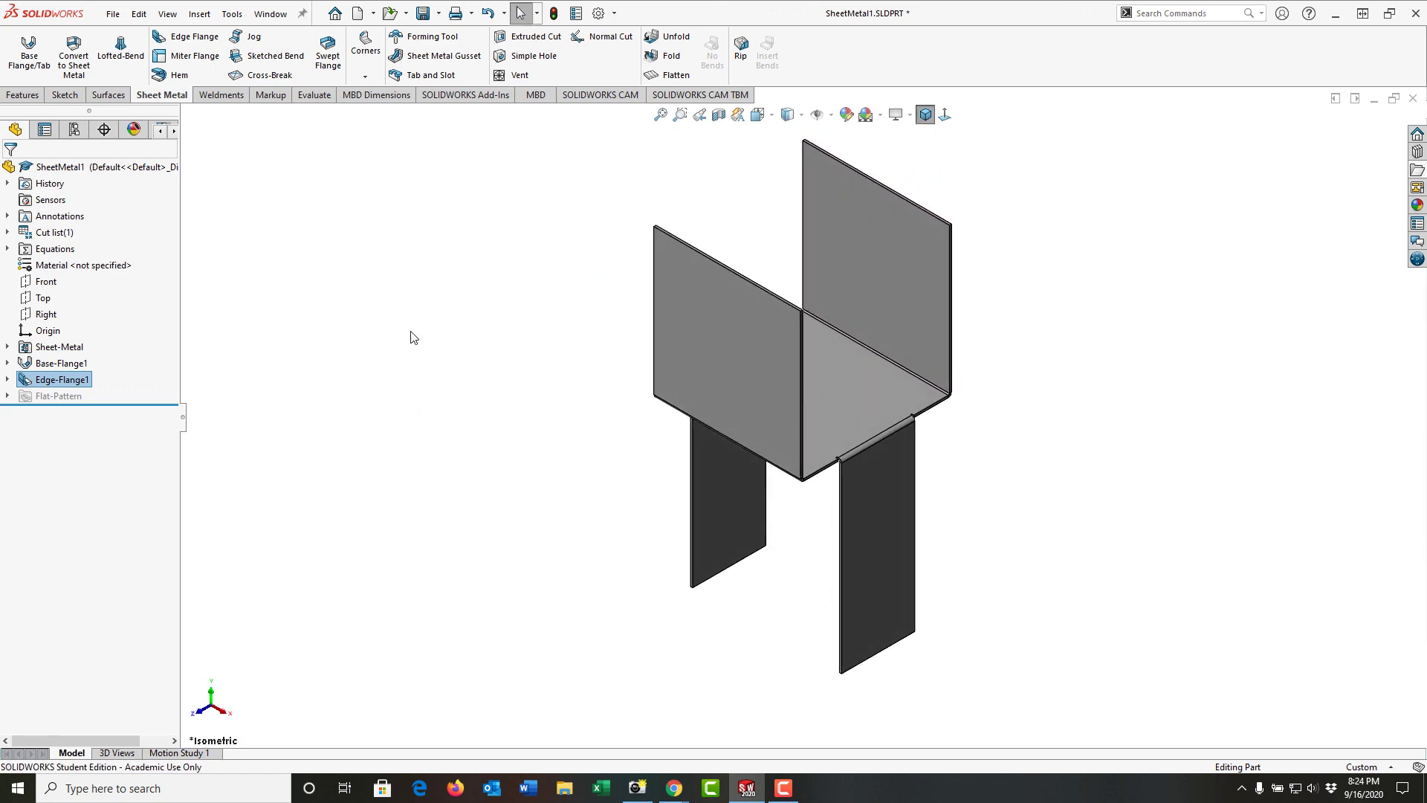